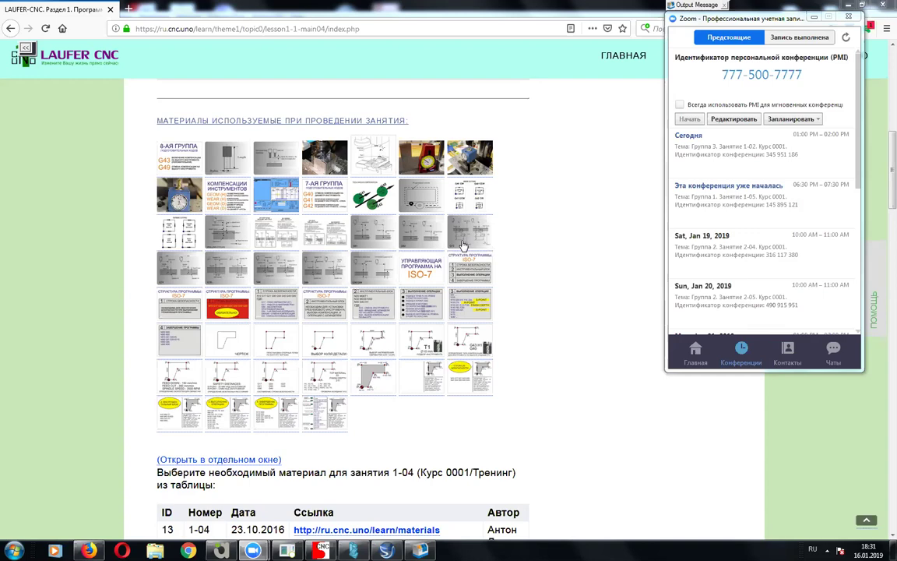
Step: Switch input to English and bring the LAUFER CNC lesson 1-04 page in front of Zoom's meetings list
key("alt+shift")
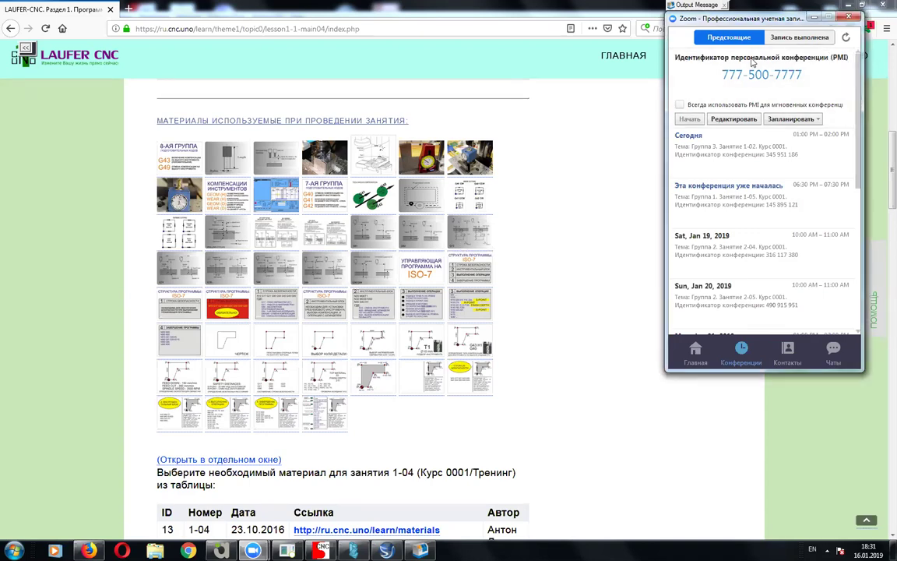
left_click(421, 470)
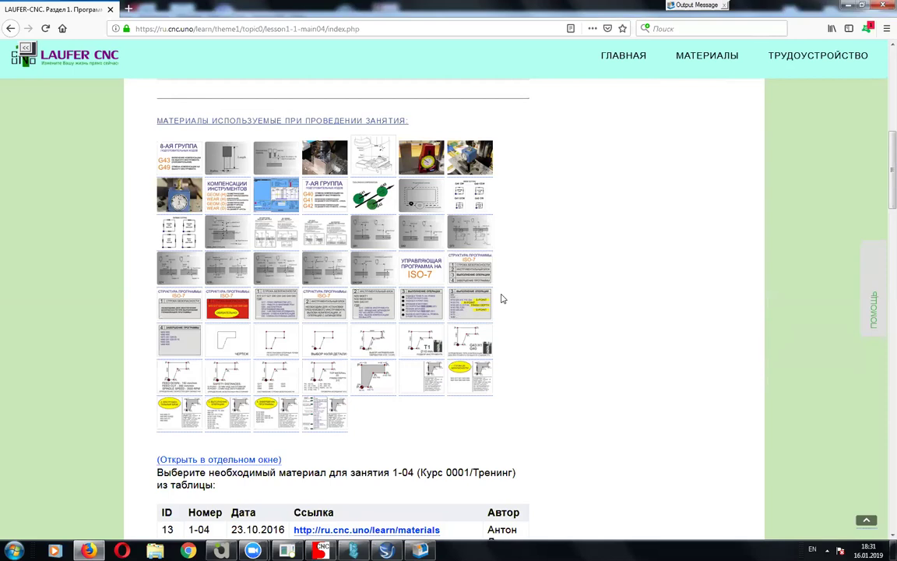
left_click(339, 184)
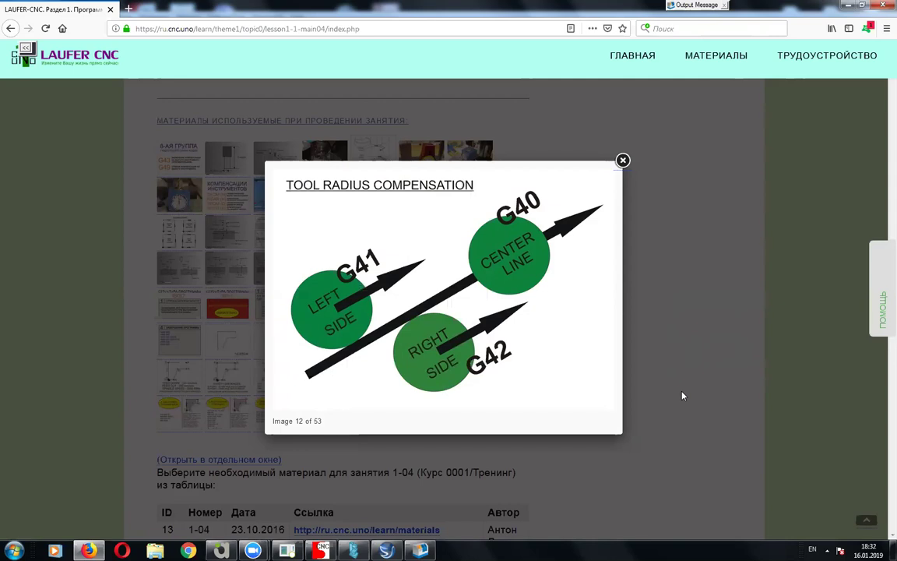
left_click(623, 159)
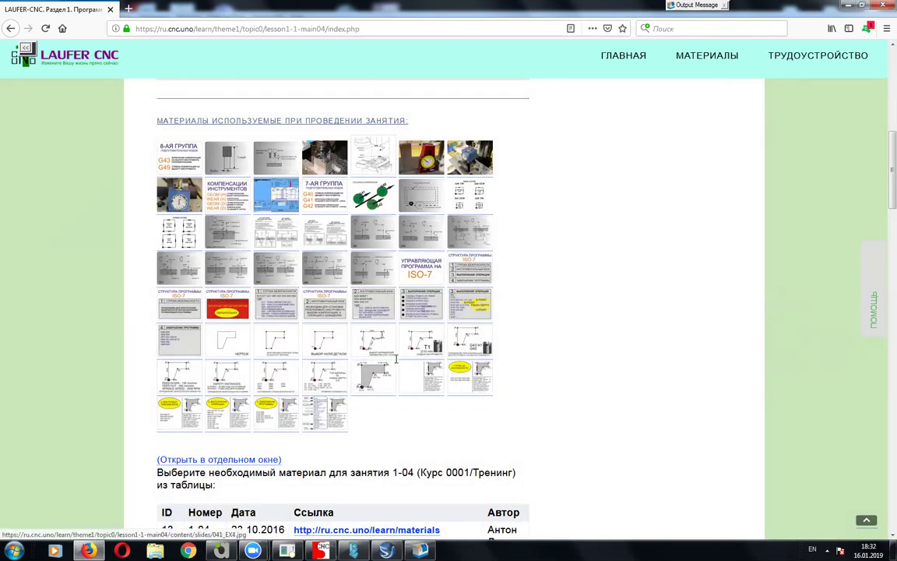
left_click(334, 412)
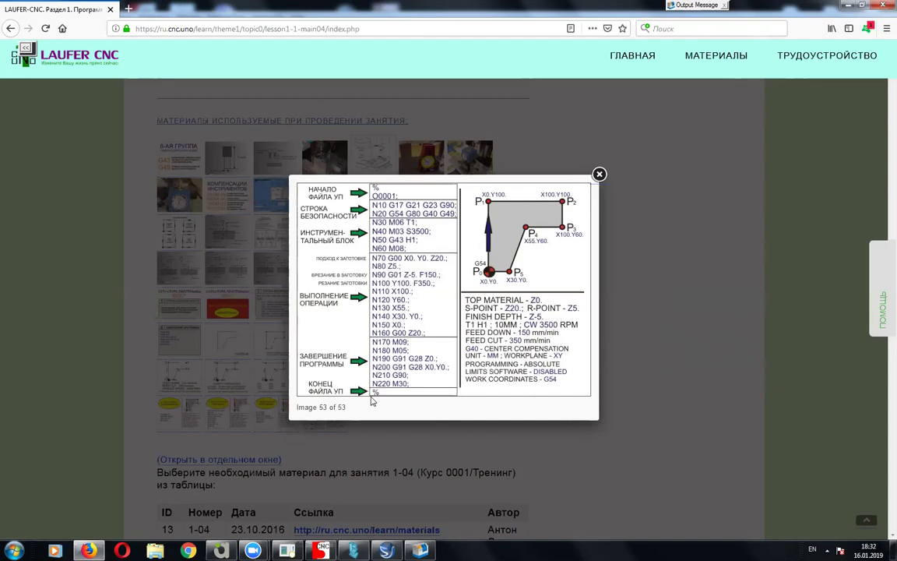
mouse_move(367, 296)
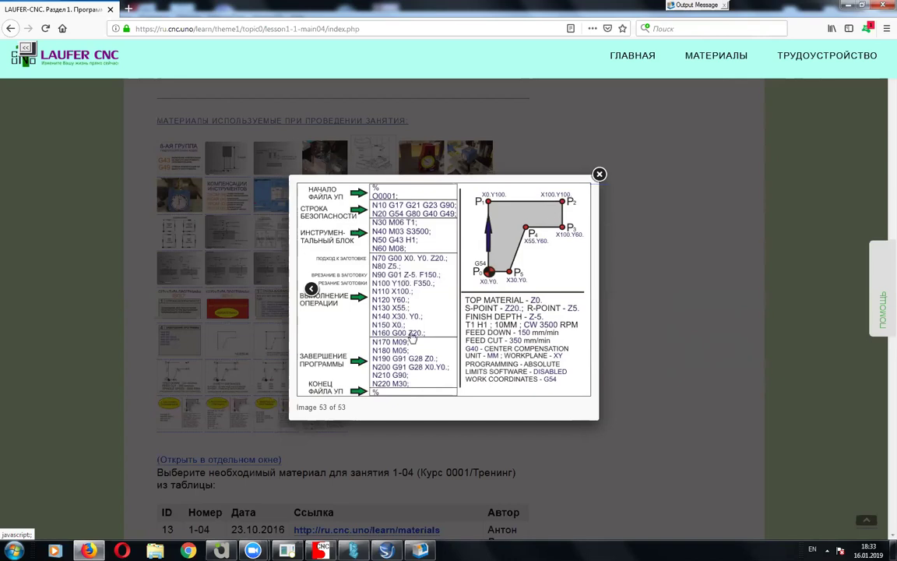
left_click(710, 5)
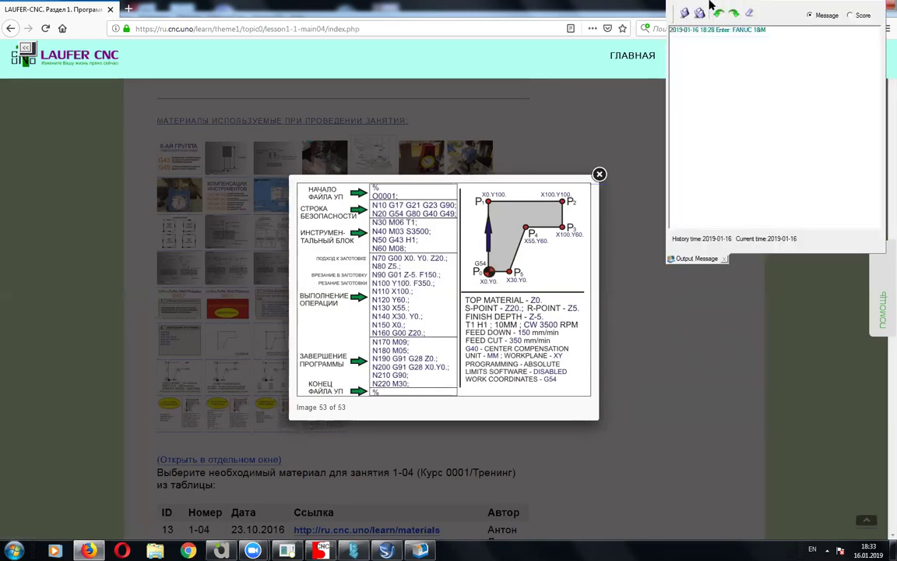
left_click(709, 5)
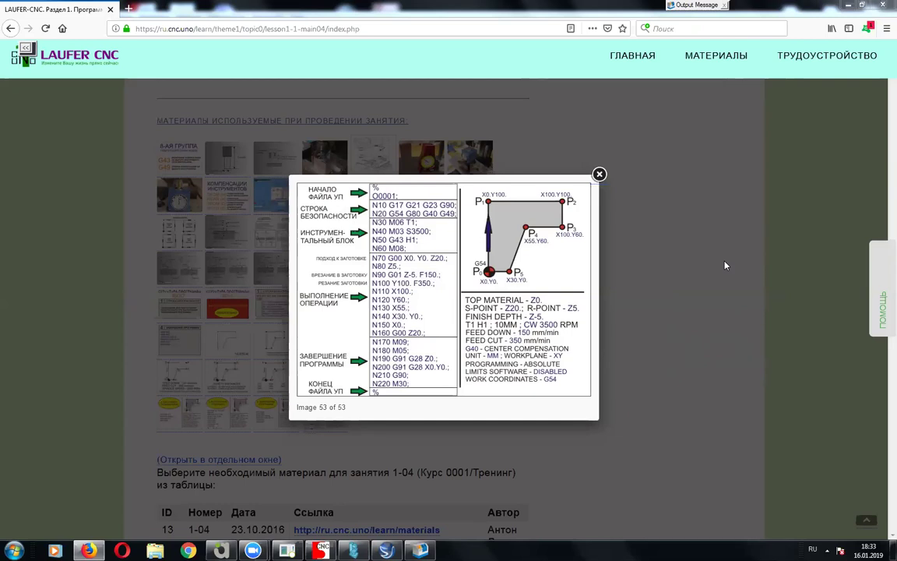
left_click(514, 240)
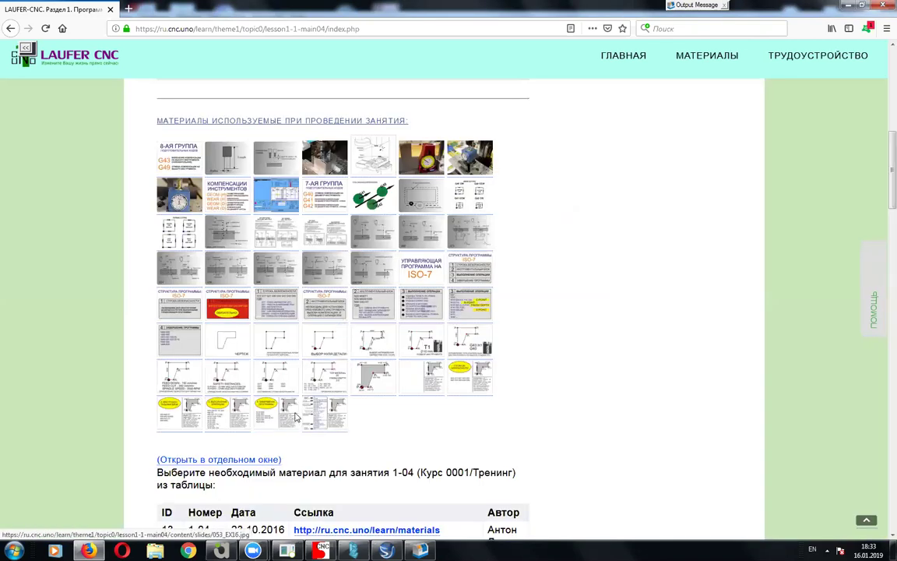
left_click(296, 418)
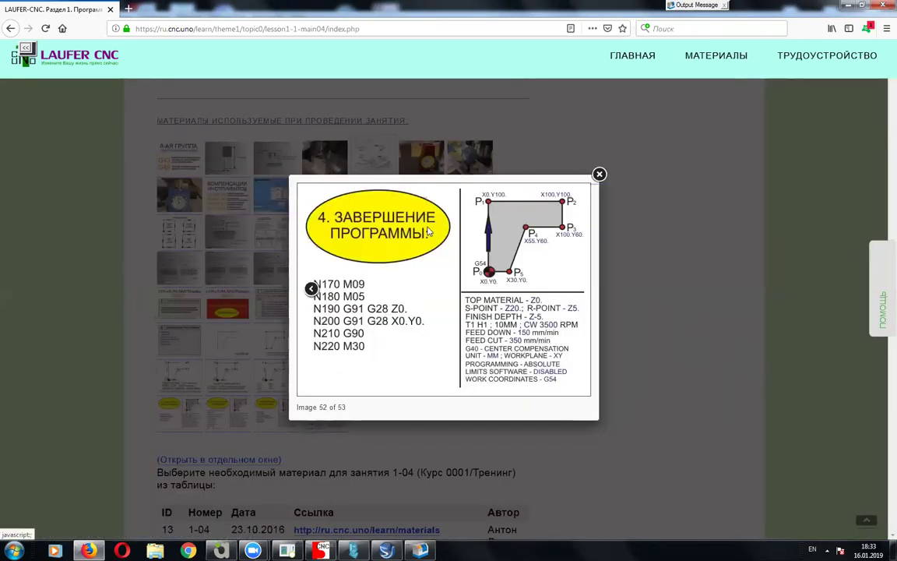
left_click(599, 173)
scroll(416, 320, "up", 5)
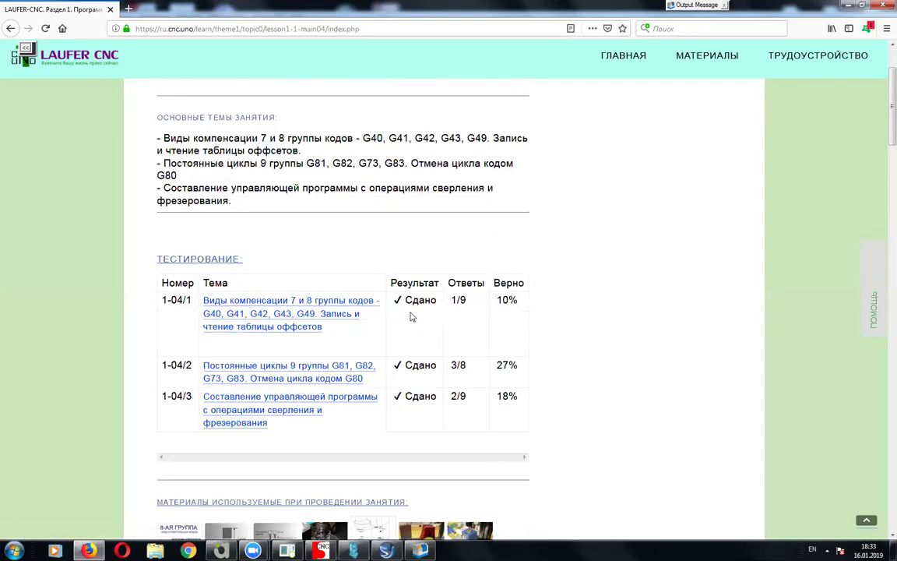
scroll(411, 316, "down", 5)
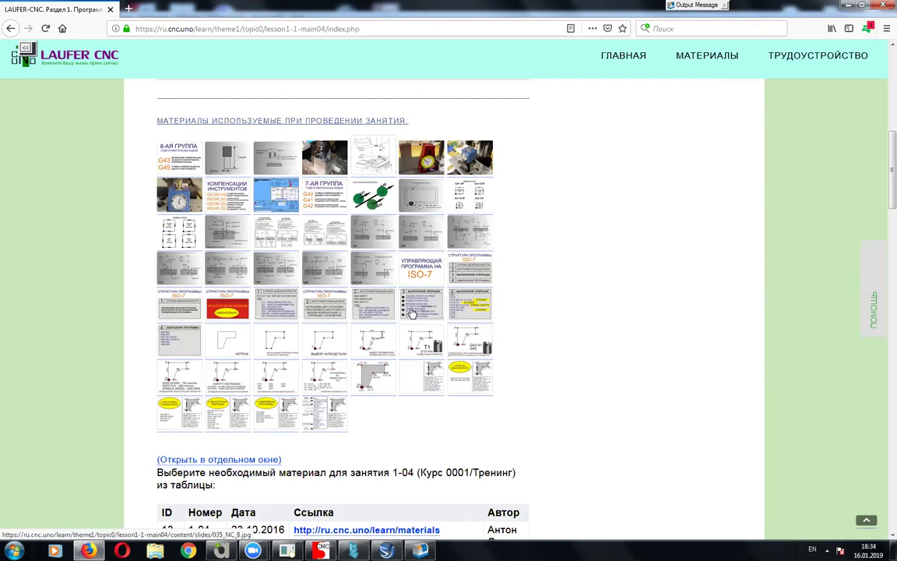
Step: Enlarge the Drilling Cycles slide (16 of 53) and switch the keyboard layout to Russian
left_click(223, 240)
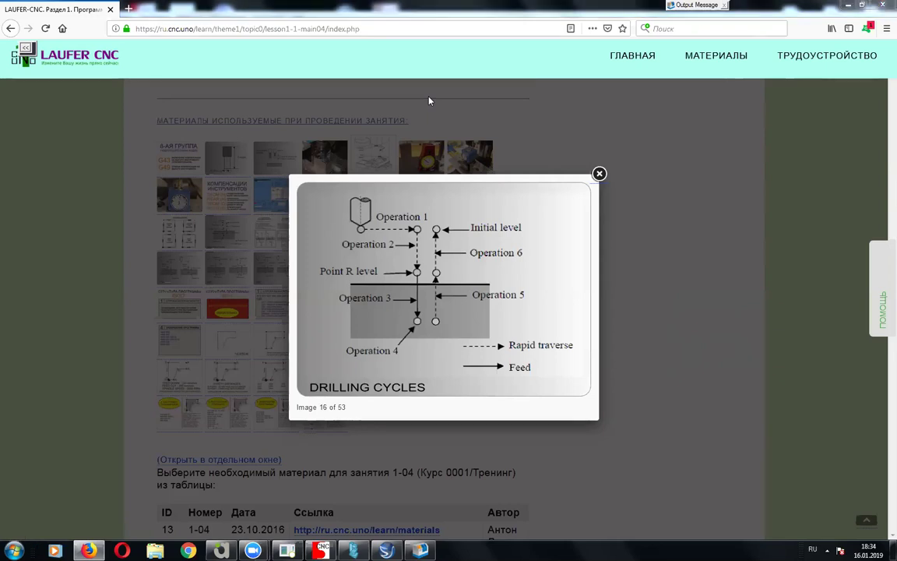
key("alt+shift")
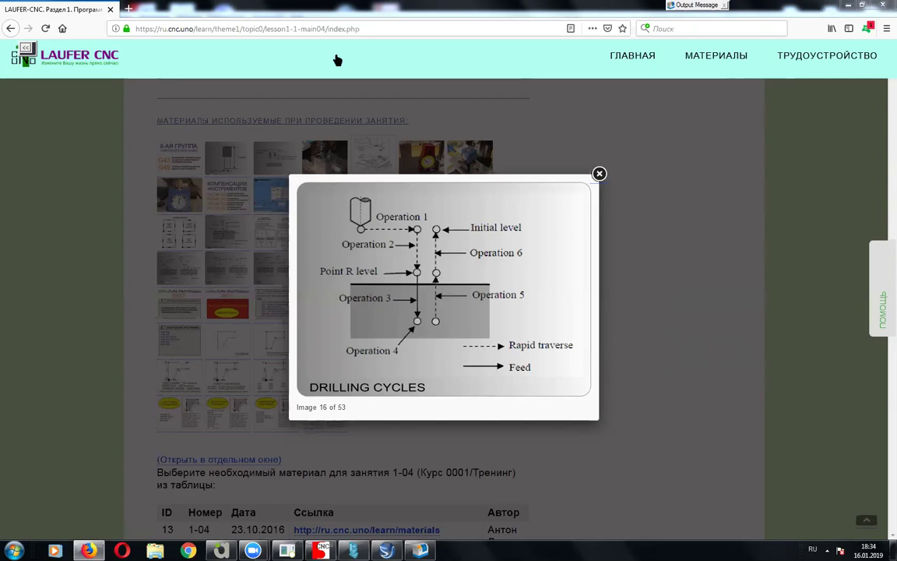
left_click_drag(351, 284, 490, 336)
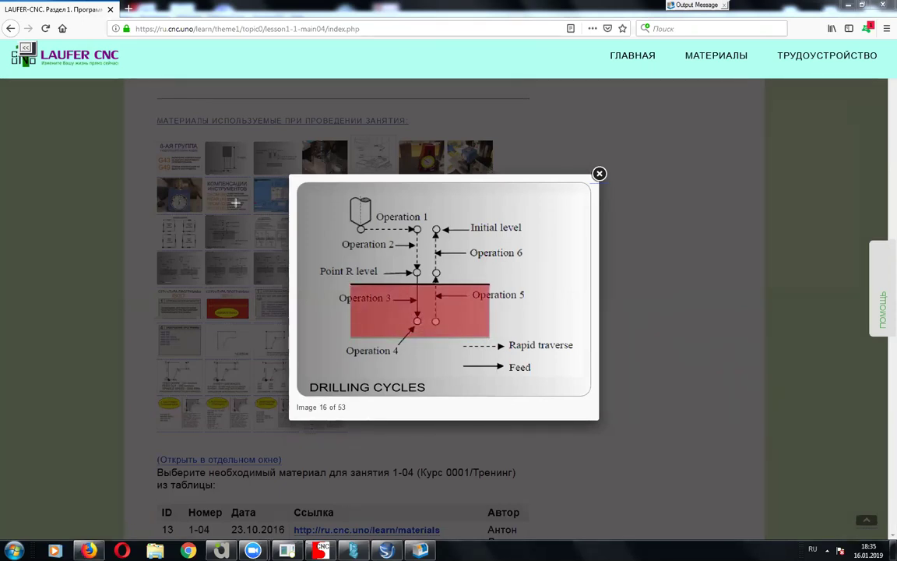
left_click_drag(230, 178, 333, 441)
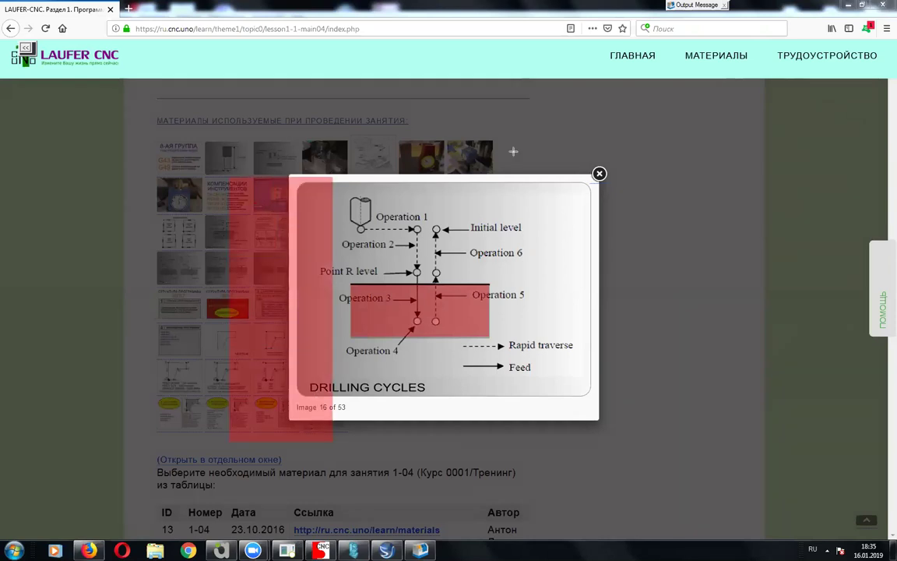
left_click_drag(500, 169, 600, 440)
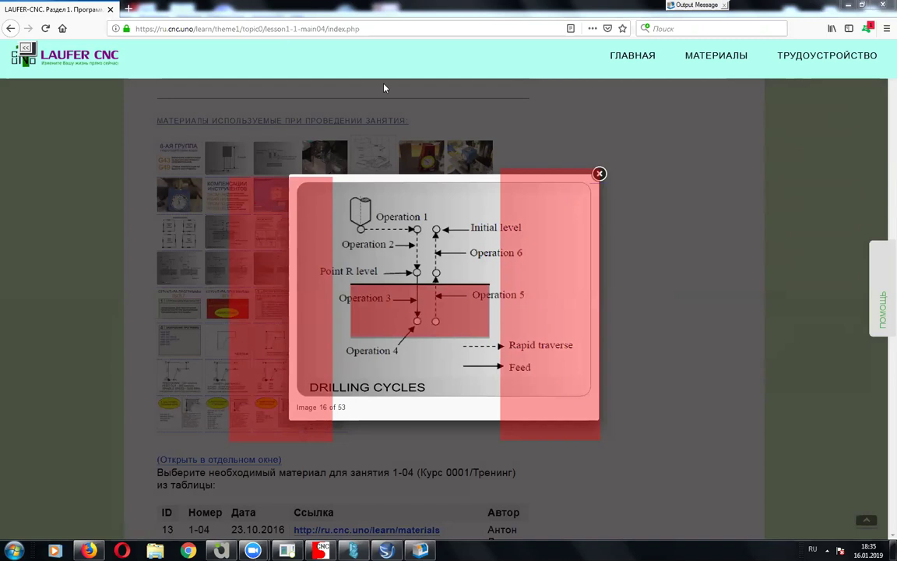
left_click_drag(302, 287, 318, 322)
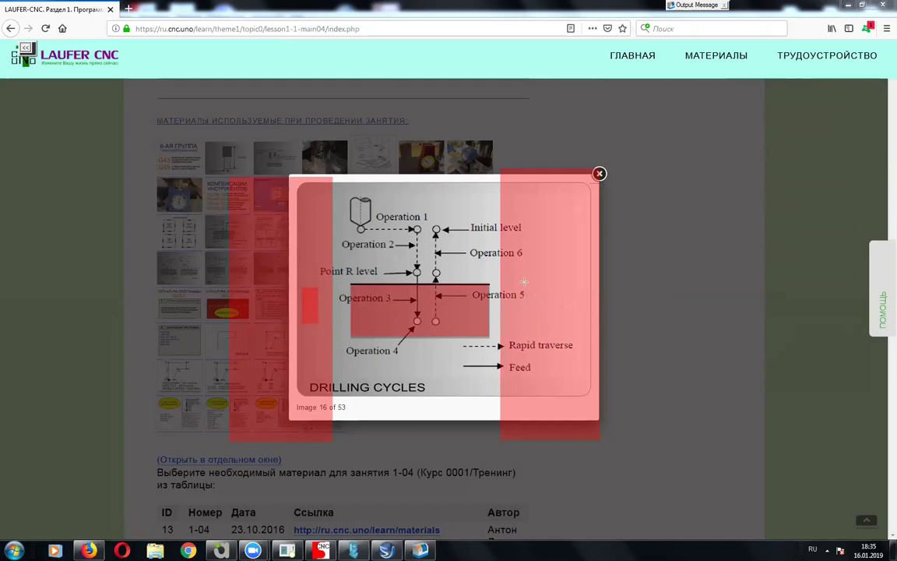
left_click_drag(521, 282, 542, 325)
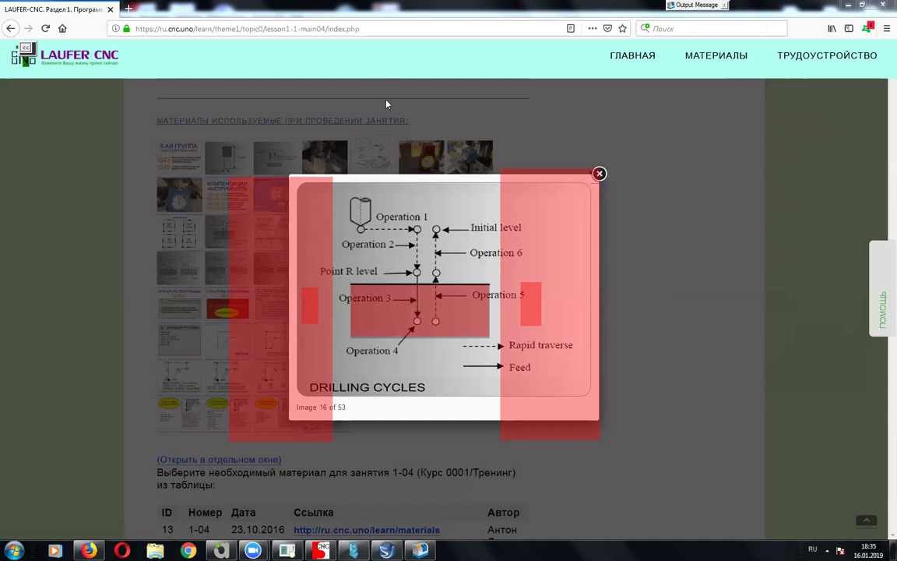
left_click_drag(687, 131, 683, 396)
left_click_drag(655, 360, 705, 370)
mouse_move(652, 396)
left_mouse_down()
mouse_move(651, 497)
mouse_move(651, 393)
mouse_move(682, 433)
mouse_move(680, 479)
mouse_move(688, 132)
mouse_move(712, 193)
left_mouse_up()
mouse_move(413, 334)
left_mouse_down()
mouse_move(410, 354)
mouse_move(374, 372)
mouse_move(435, 340)
left_mouse_up()
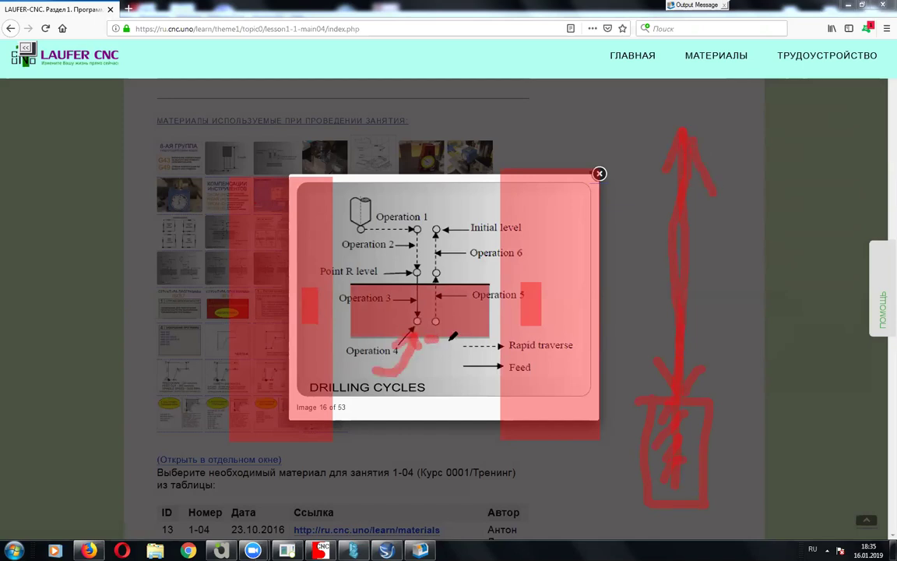
key("e")
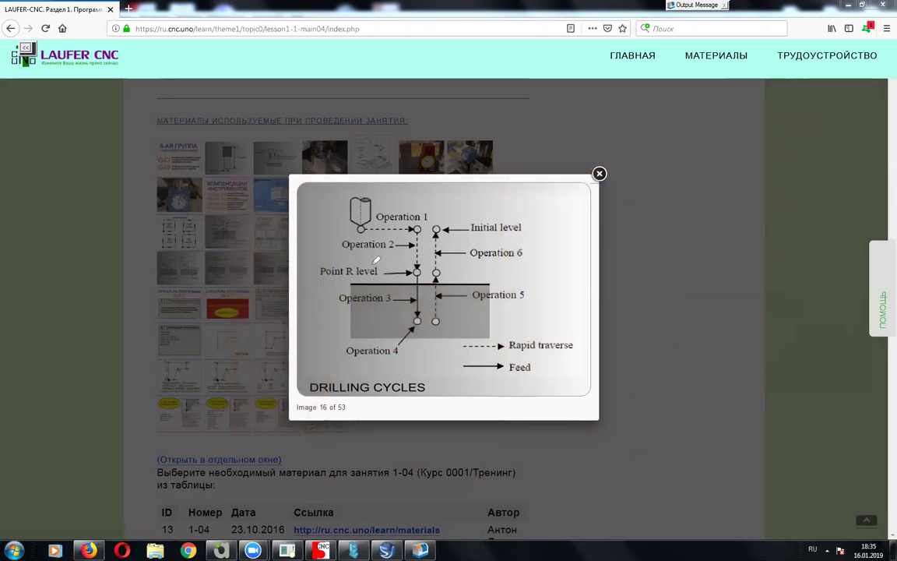
Step: Mark and trace Operation 1's rapid path in red and circle the DRILLING CYCLES title
left_click(361, 229)
left_click_drag(362, 229, 414, 228)
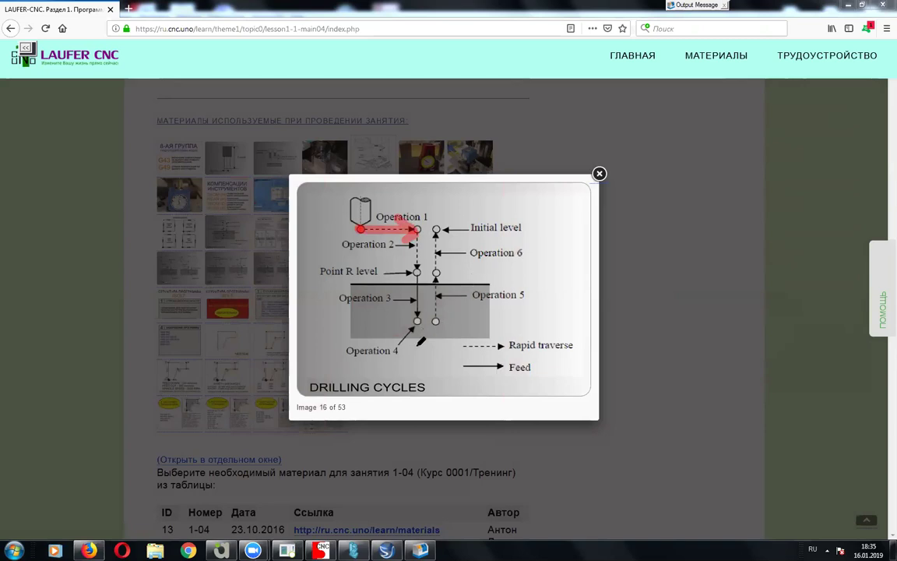
mouse_move(386, 409)
left_mouse_down()
mouse_move(468, 389)
mouse_move(298, 388)
mouse_move(324, 398)
left_mouse_up()
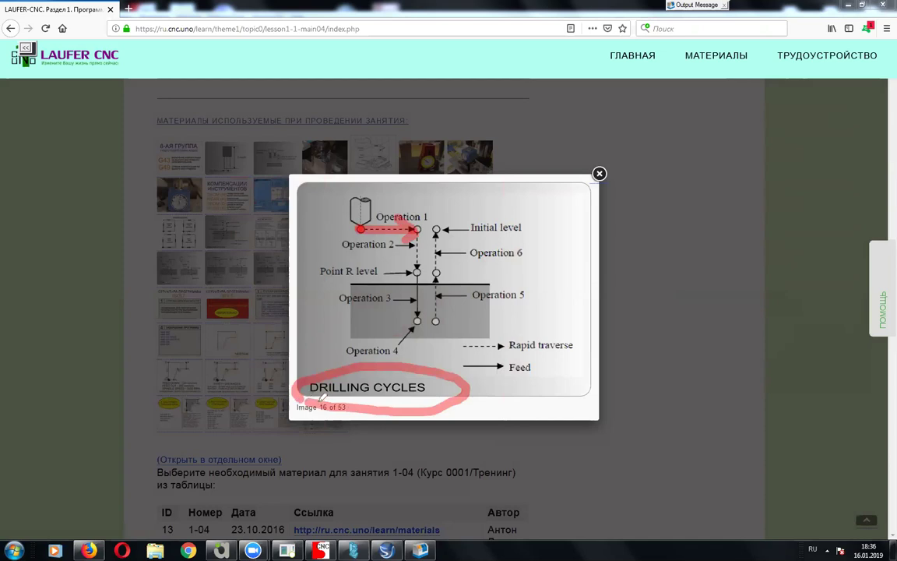
Step: Handwrite CANNED CYCLE in red beside the slide
left_click_drag(530, 100, 519, 137)
mouse_move(559, 98)
left_mouse_down()
mouse_move(545, 144)
mouse_move(590, 143)
mouse_move(661, 117)
mouse_move(757, 100)
left_mouse_up()
left_click_drag(753, 137, 806, 142)
left_click_drag(574, 208, 599, 250)
mouse_move(614, 218)
left_mouse_down()
mouse_move(655, 209)
mouse_move(623, 261)
left_mouse_up()
left_click_drag(699, 227, 701, 257)
mouse_move(736, 195)
left_mouse_down()
mouse_move(771, 261)
mouse_move(845, 252)
left_mouse_up()
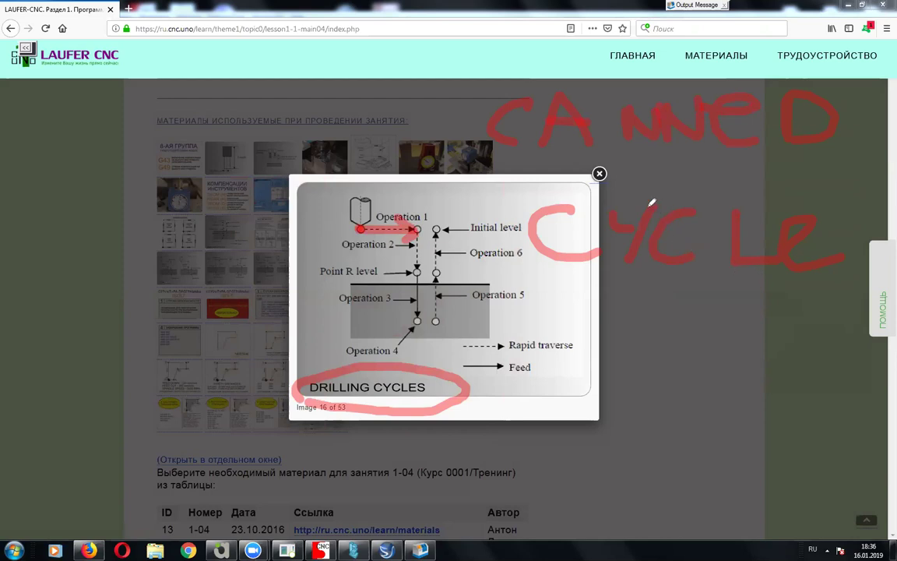
left_click_drag(613, 205, 628, 234)
Step: Erase annotations and trace the path from Operation 1 down to Point R level
key("e")
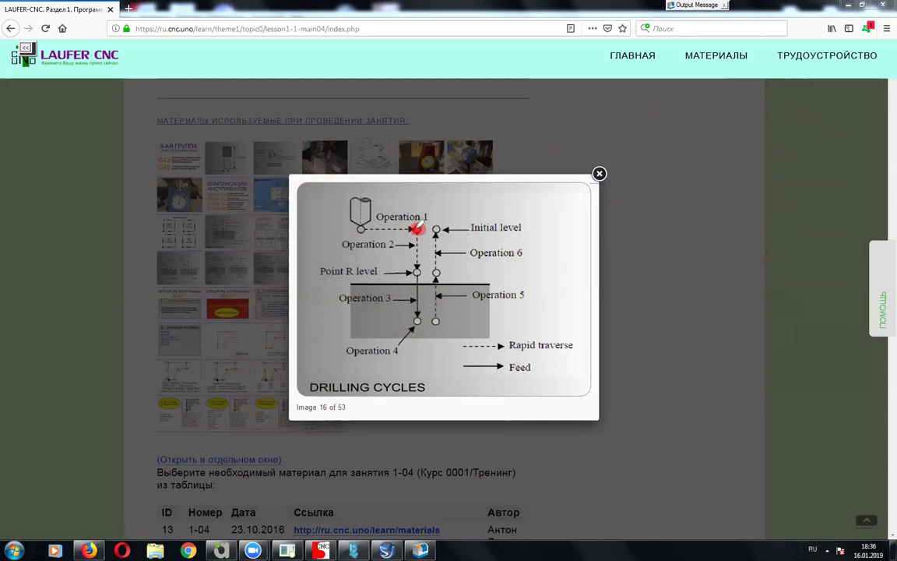
left_click_drag(418, 227, 411, 260)
mouse_move(411, 260)
left_mouse_down()
mouse_move(422, 266)
mouse_move(292, 271)
left_mouse_up()
left_click_drag(420, 321, 286, 329)
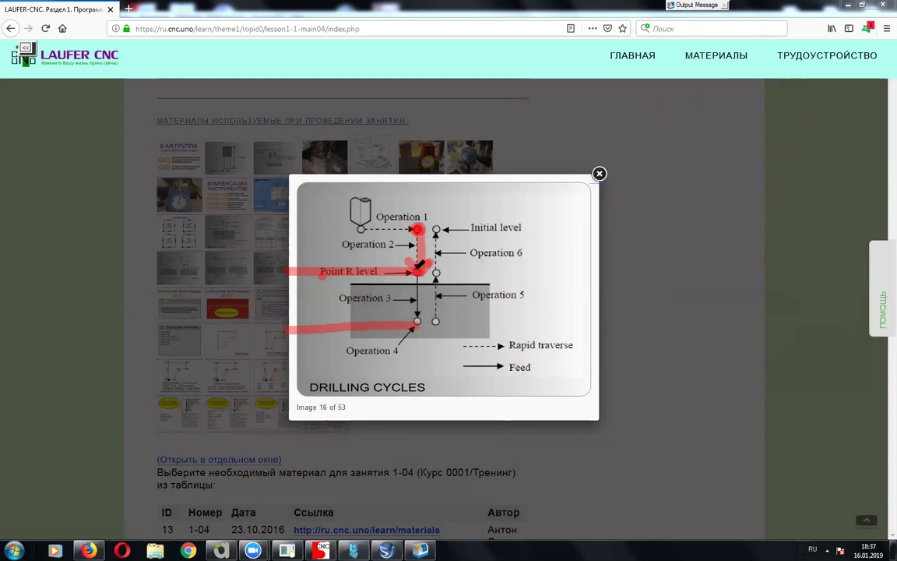
Step: Extend the Point R level line, add U-shaped marks, and sketch the retract near Initial level
mouse_move(530, 268)
left_mouse_down()
mouse_move(441, 268)
mouse_move(535, 266)
left_mouse_up()
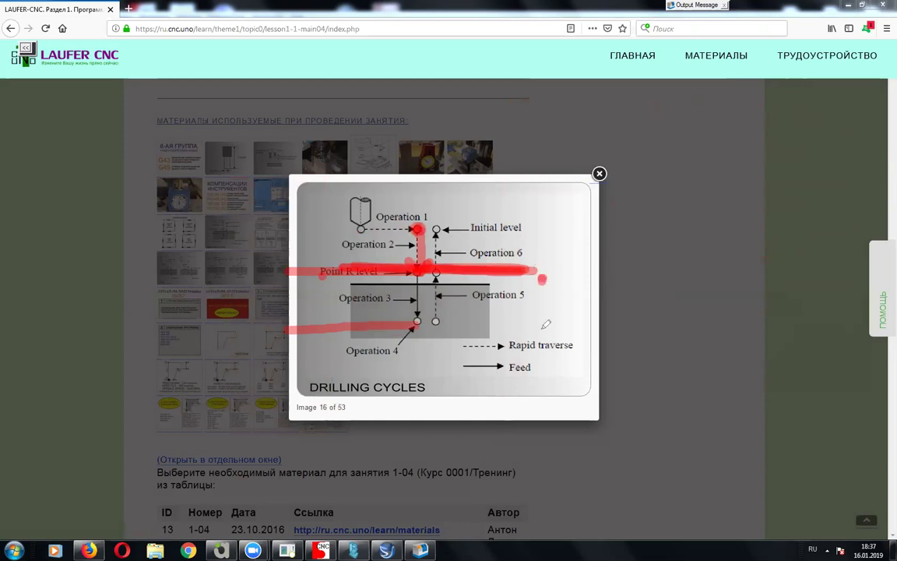
left_click_drag(543, 278, 573, 275)
left_click_drag(695, 270, 742, 270)
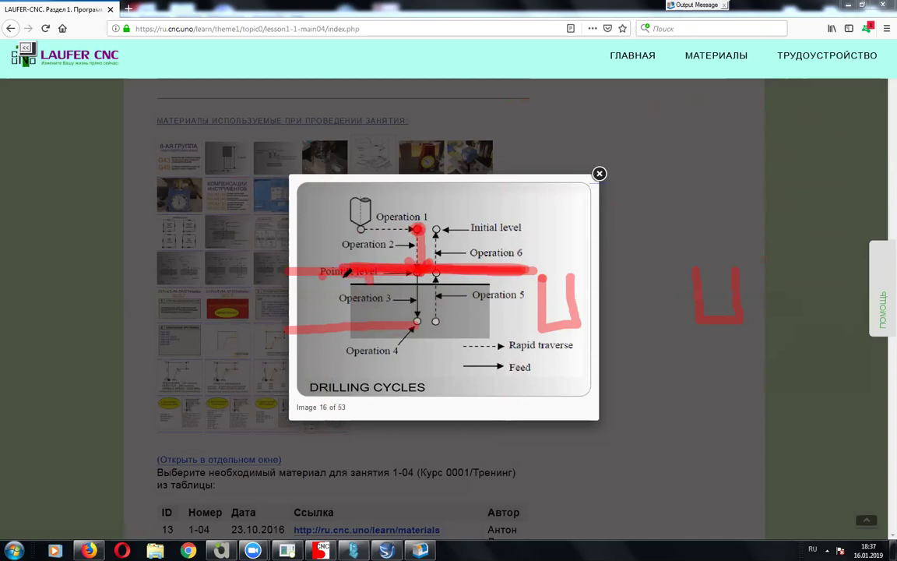
left_click_drag(516, 276, 520, 263)
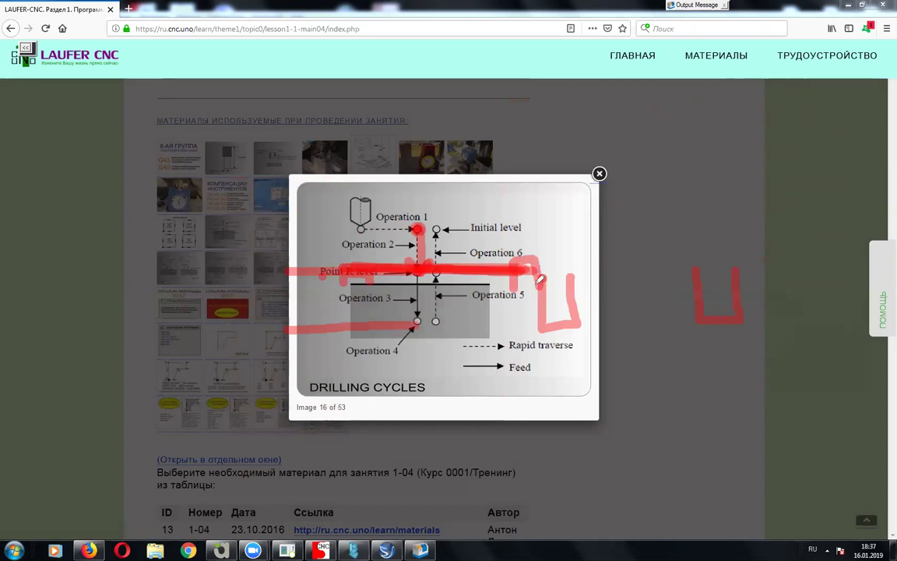
mouse_move(452, 231)
left_mouse_down()
mouse_move(453, 248)
mouse_move(561, 269)
mouse_move(518, 269)
mouse_move(580, 296)
left_mouse_up()
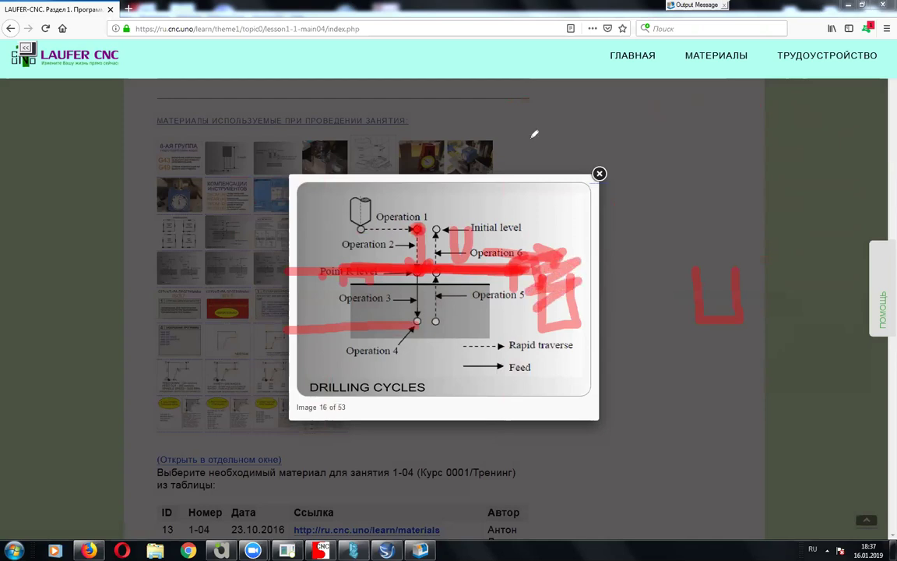
Step: Redraw the full cycle: rapid to Operation 1, down to Point R, feed to Operation 4, retract
key("e")
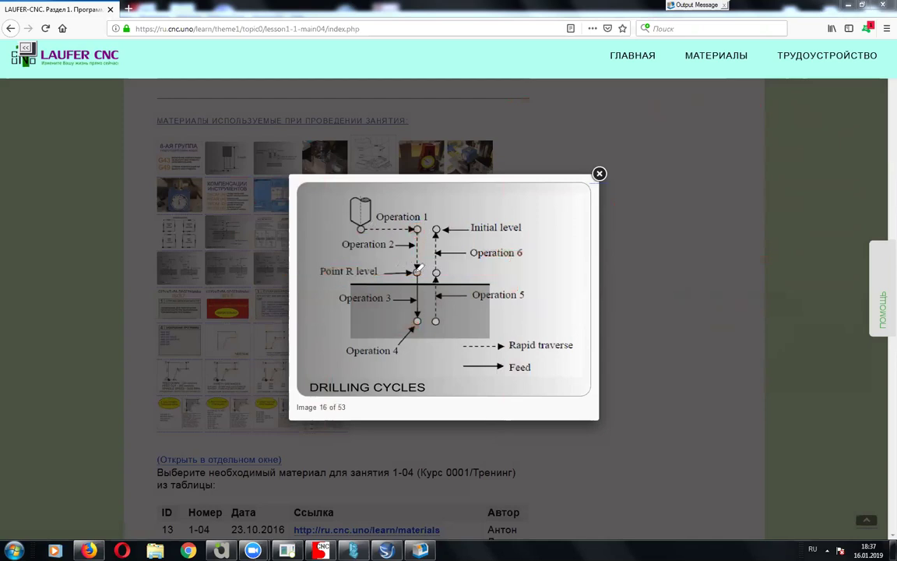
mouse_move(413, 247)
left_mouse_down()
mouse_move(346, 252)
mouse_move(379, 279)
mouse_move(401, 270)
left_mouse_up()
left_click_drag(350, 284, 500, 283)
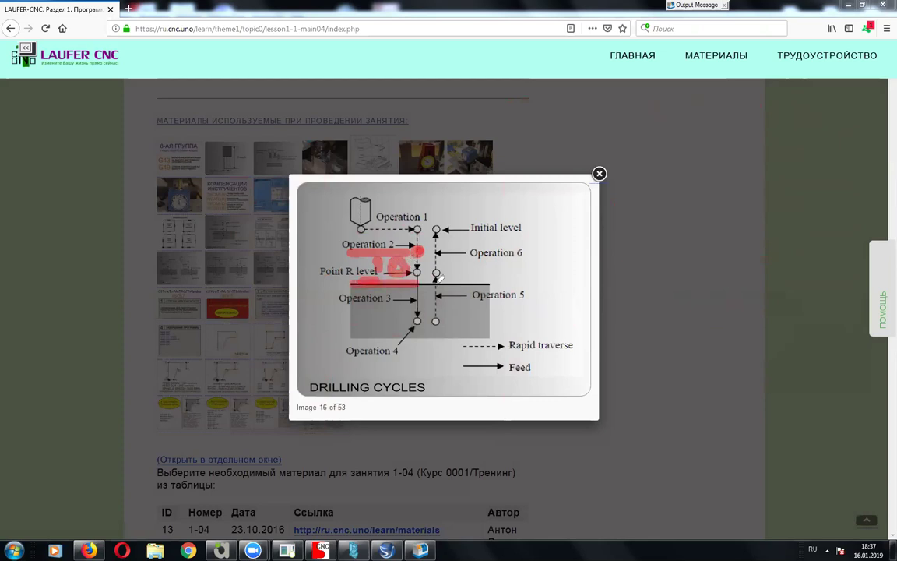
key("e")
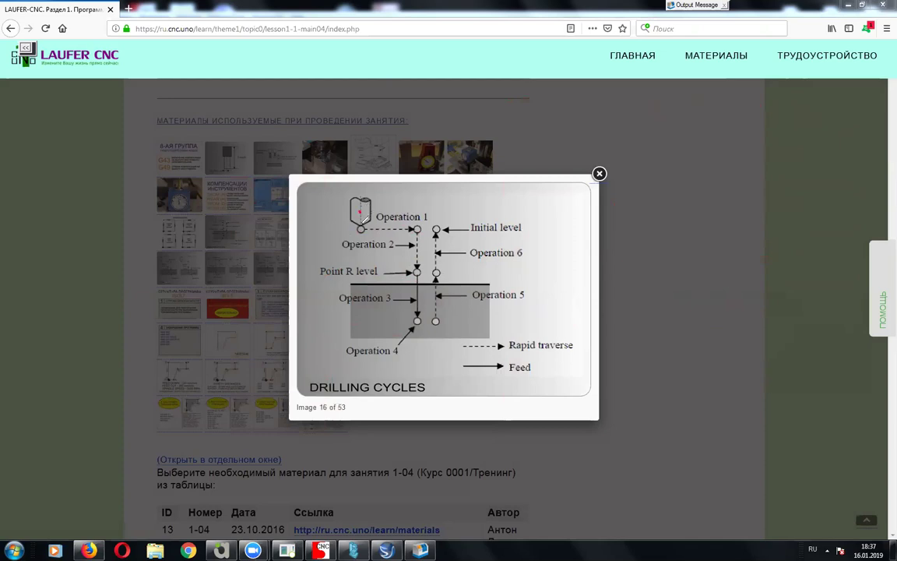
left_click_drag(361, 226, 416, 227)
left_click_drag(417, 229, 418, 269)
left_click_drag(418, 271, 418, 318)
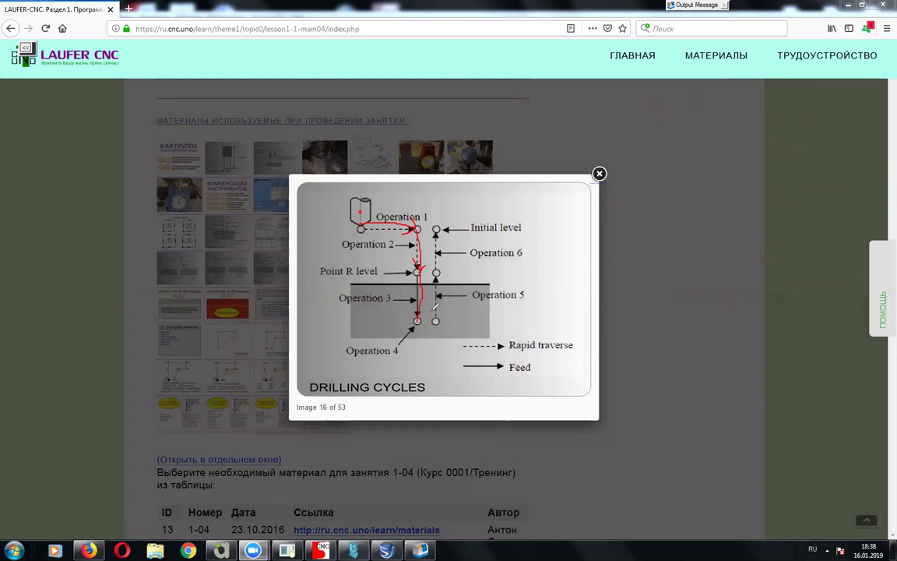
mouse_move(417, 320)
left_mouse_down()
mouse_move(452, 326)
mouse_move(386, 334)
mouse_move(467, 337)
mouse_move(455, 343)
left_mouse_up()
mouse_move(387, 352)
left_mouse_down()
mouse_move(456, 351)
mouse_move(447, 228)
mouse_move(472, 228)
left_mouse_up()
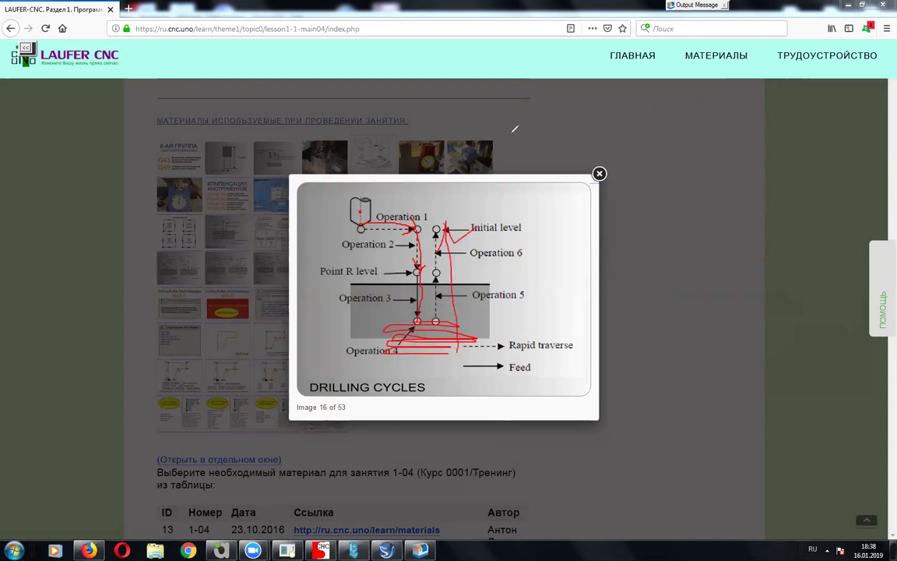
Step: Clear and retrace the feed from Point R level past Operation 4, circling the hole bottom
key("Escape")
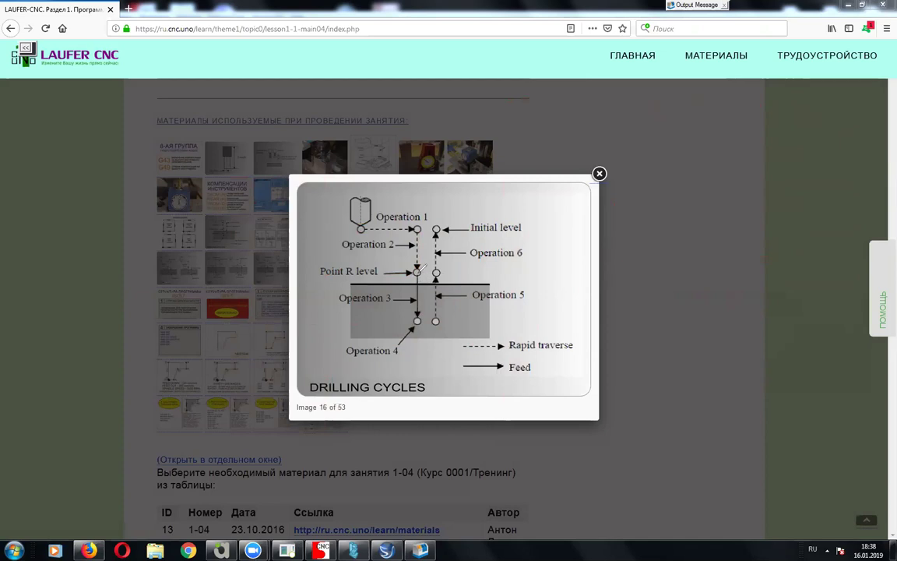
left_click_drag(418, 275, 419, 300)
left_click_drag(425, 339, 422, 330)
left_click_drag(419, 270, 419, 352)
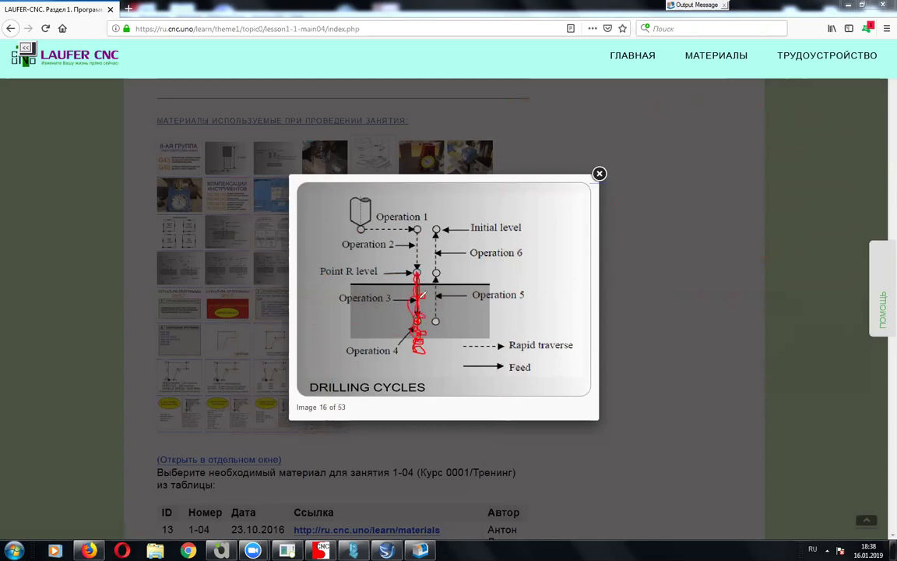
left_click_drag(419, 248, 419, 294)
Step: Clear the marks and redraw the feed stroke from Point R level to below Operation 4
key("e")
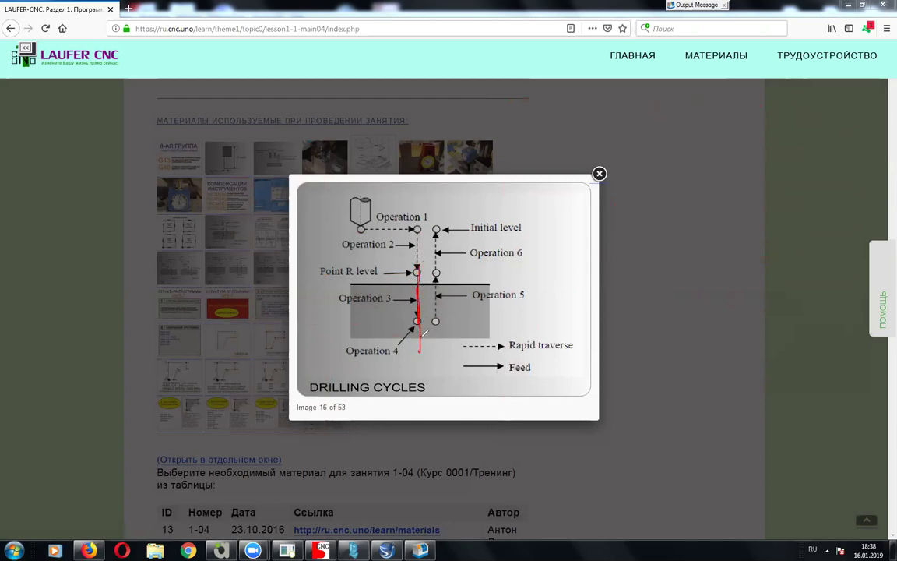
left_click_drag(421, 331, 419, 402)
mouse_move(417, 271)
left_mouse_down()
mouse_move(422, 297)
mouse_move(425, 269)
left_mouse_up()
left_click_drag(419, 323, 421, 358)
Step: Clear annotations, handwrite and underline a note right of the diagram, and draw the arrow down through Point R level
key("e")
left_click_drag(649, 370, 697, 304)
left_click_drag(651, 337, 705, 334)
mouse_move(721, 366)
left_mouse_down()
mouse_move(757, 296)
mouse_move(779, 330)
mouse_move(799, 336)
mouse_move(769, 351)
left_mouse_up()
left_click_drag(647, 386, 882, 387)
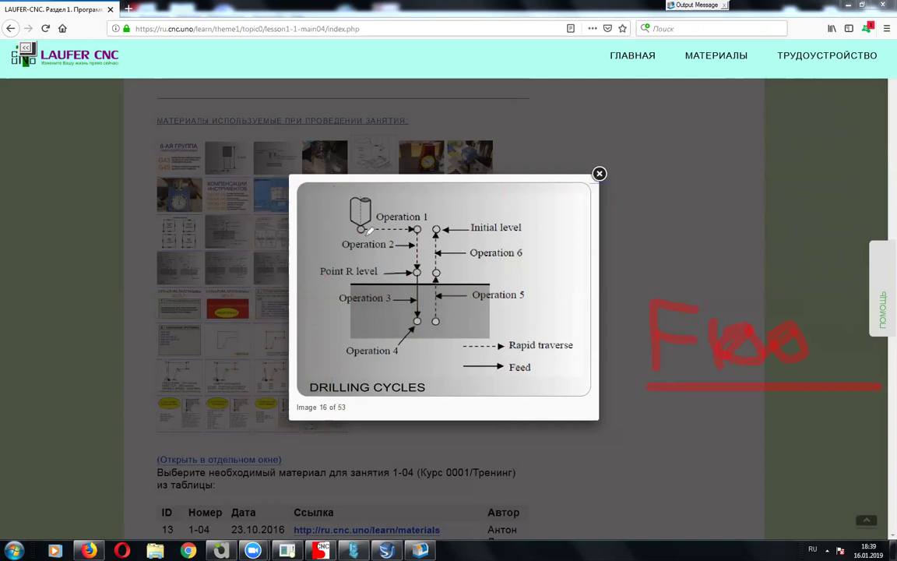
mouse_move(317, 164)
left_mouse_down()
mouse_move(417, 226)
mouse_move(405, 228)
mouse_move(417, 248)
mouse_move(423, 338)
left_mouse_up()
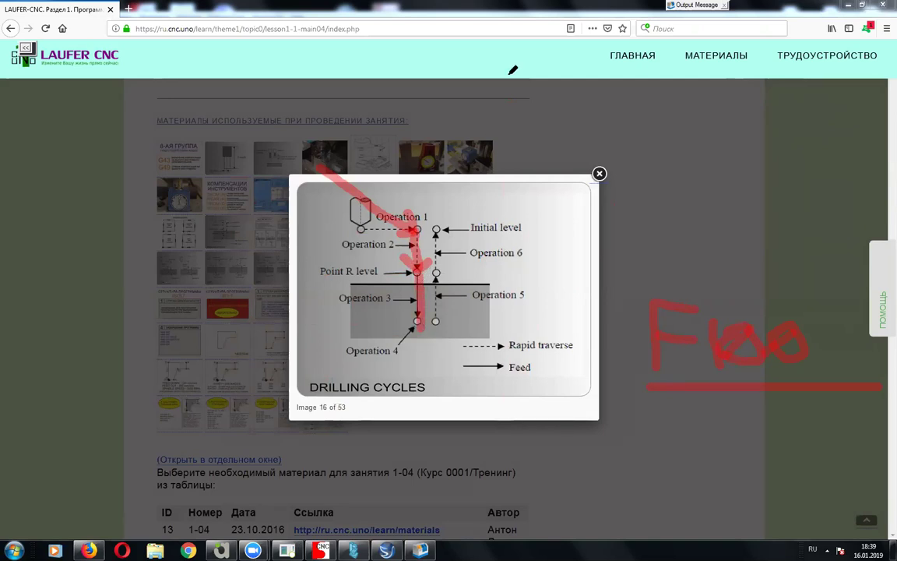
Step: Sketch the stepped drilling path with an upward arrow to Initial level, then wipe the slide clean
key("e")
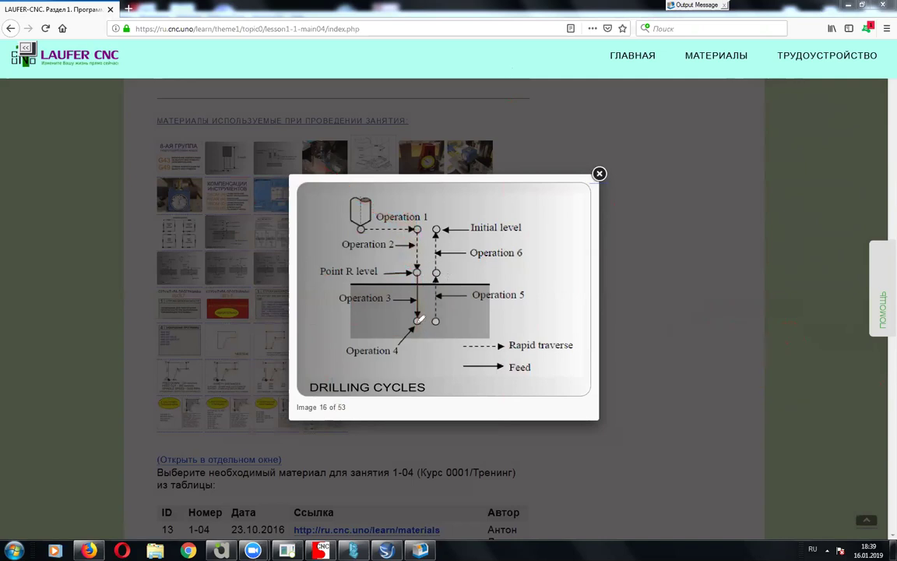
mouse_move(419, 319)
left_mouse_down()
mouse_move(426, 266)
mouse_move(533, 268)
mouse_move(539, 329)
left_mouse_up()
mouse_move(539, 270)
left_mouse_down()
mouse_move(645, 284)
mouse_move(649, 334)
left_mouse_up()
mouse_move(648, 271)
left_mouse_down()
mouse_move(724, 269)
mouse_move(723, 331)
left_mouse_up()
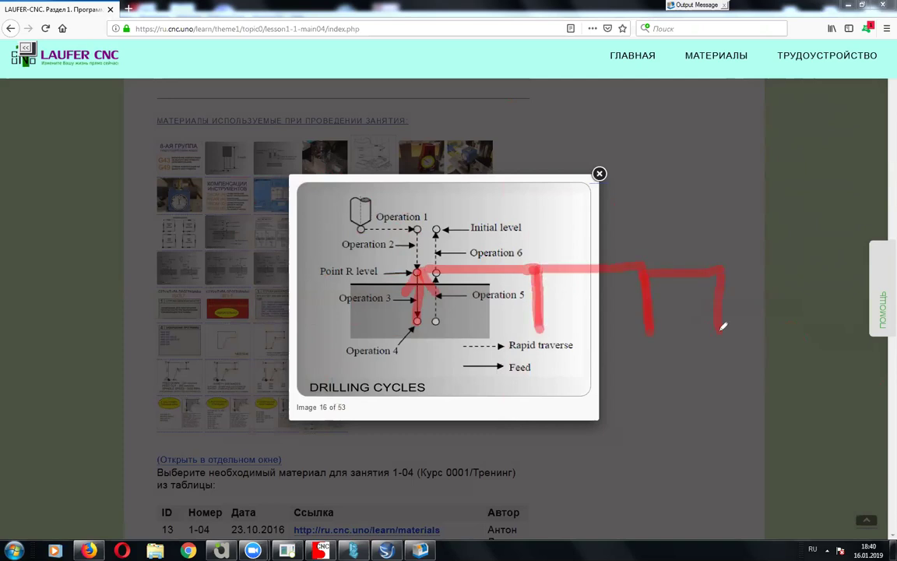
left_click_drag(723, 269, 724, 179)
mouse_move(702, 205)
left_mouse_down()
mouse_move(726, 178)
mouse_move(750, 212)
left_mouse_up()
left_click_drag(402, 226, 774, 220)
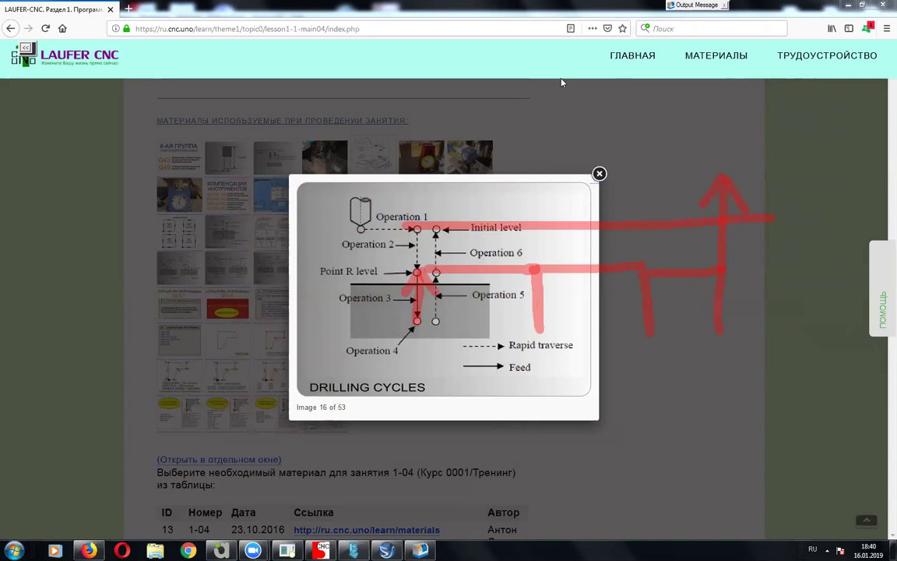
key("e")
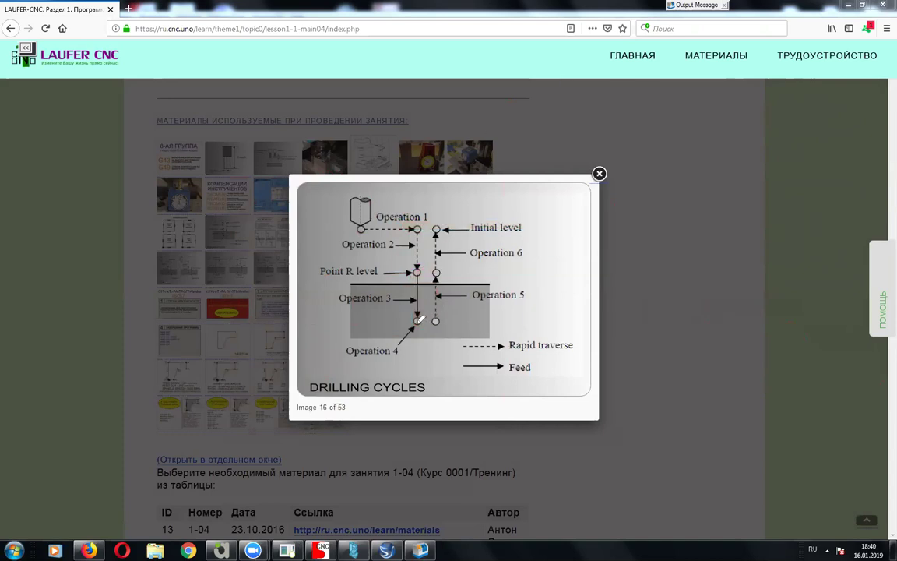
Step: Highlight the retract from Operation 4 and write 10 with arrows to G98 and G99
mouse_move(418, 320)
left_mouse_down()
mouse_move(424, 225)
mouse_move(433, 235)
left_mouse_up()
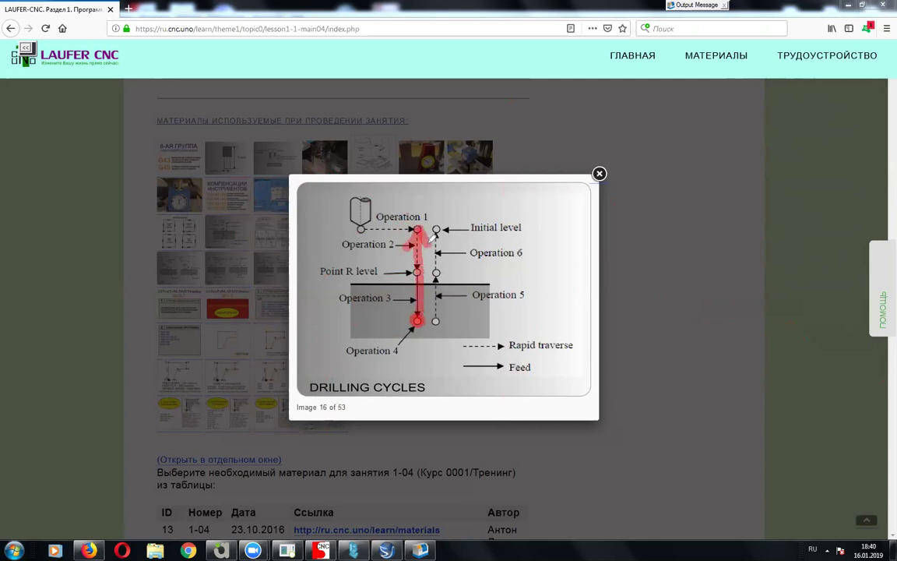
mouse_move(617, 269)
left_mouse_down()
mouse_move(623, 327)
mouse_move(656, 329)
left_mouse_up()
mouse_move(711, 252)
left_mouse_down()
mouse_move(701, 256)
mouse_move(687, 315)
left_mouse_up()
left_click_drag(635, 352, 609, 440)
mouse_move(698, 343)
left_mouse_down()
mouse_move(757, 434)
mouse_move(724, 446)
left_mouse_up()
left_click_drag(528, 456, 514, 482)
left_click_drag(575, 460, 559, 499)
left_click_drag(622, 458, 616, 465)
left_click_drag(743, 450, 740, 477)
left_click_drag(779, 445, 755, 491)
mouse_move(816, 447)
left_mouse_down()
mouse_move(823, 457)
mouse_move(809, 491)
mouse_move(789, 502)
left_mouse_up()
Step: Write a circled 9 with G80 at the top right and circle the G98 note
left_click_drag(683, 106, 677, 129)
left_click_drag(670, 78, 655, 82)
mouse_move(610, 431)
left_mouse_down()
mouse_move(440, 514)
mouse_move(527, 426)
left_mouse_up()
mouse_move(779, 119)
left_mouse_down()
mouse_move(772, 145)
mouse_move(779, 128)
left_mouse_up()
mouse_move(837, 117)
left_mouse_down()
mouse_move(826, 155)
mouse_move(835, 118)
left_mouse_up()
left_click(746, 127)
left_click_drag(714, 123, 751, 156)
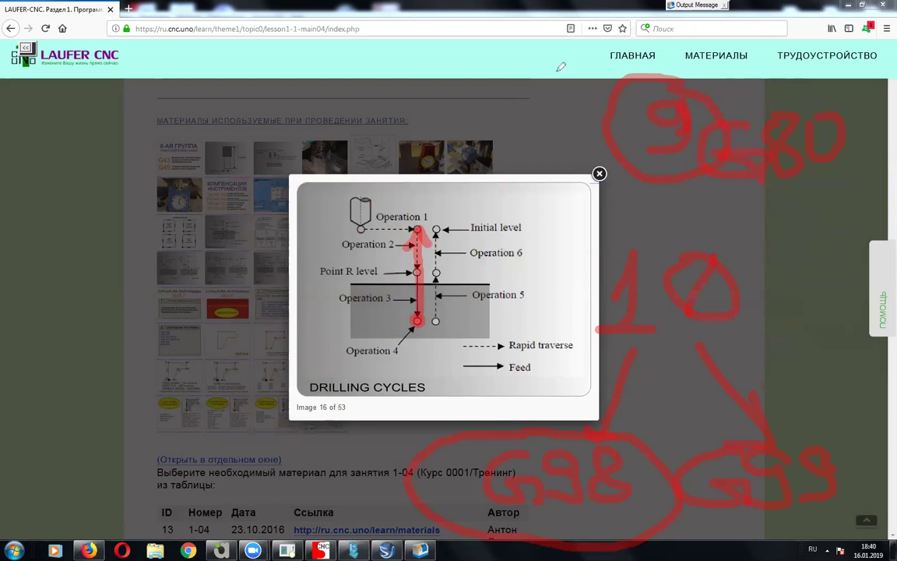
Step: Clear annotations and switch to SharpCam showing Part1's NC program for the T03 20mm End Mill
key("e")
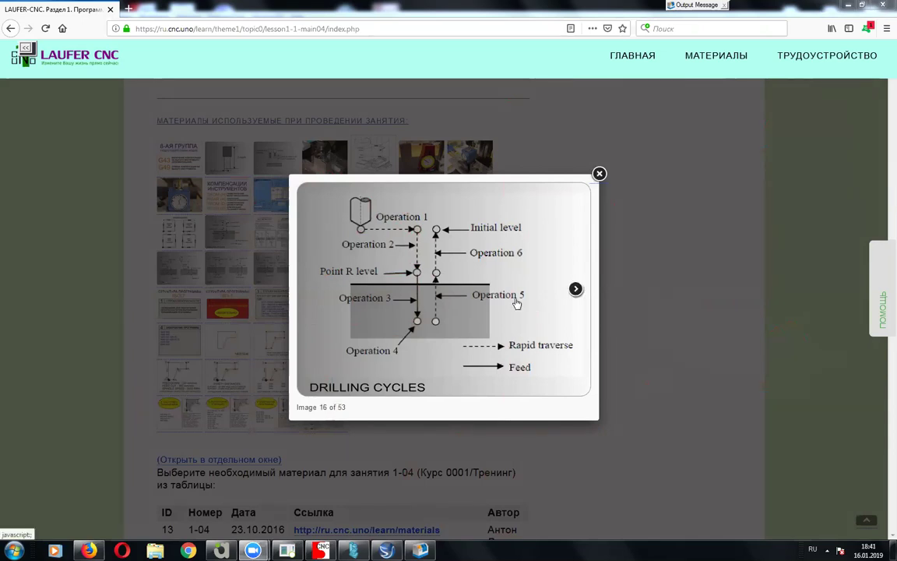
left_click(353, 550)
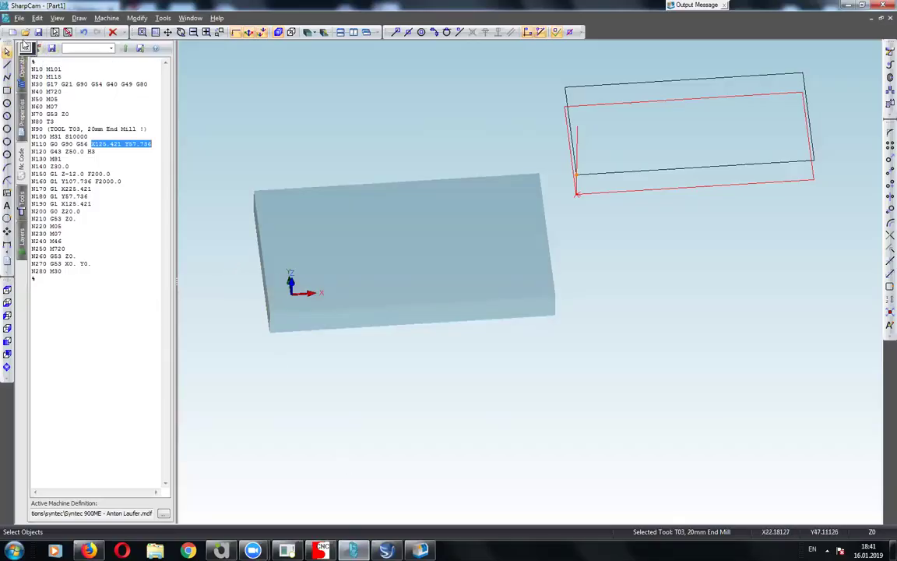
Step: Create the new empty part Part2, switch the keyboard to English, and pan the canvas
key("ctrl+n")
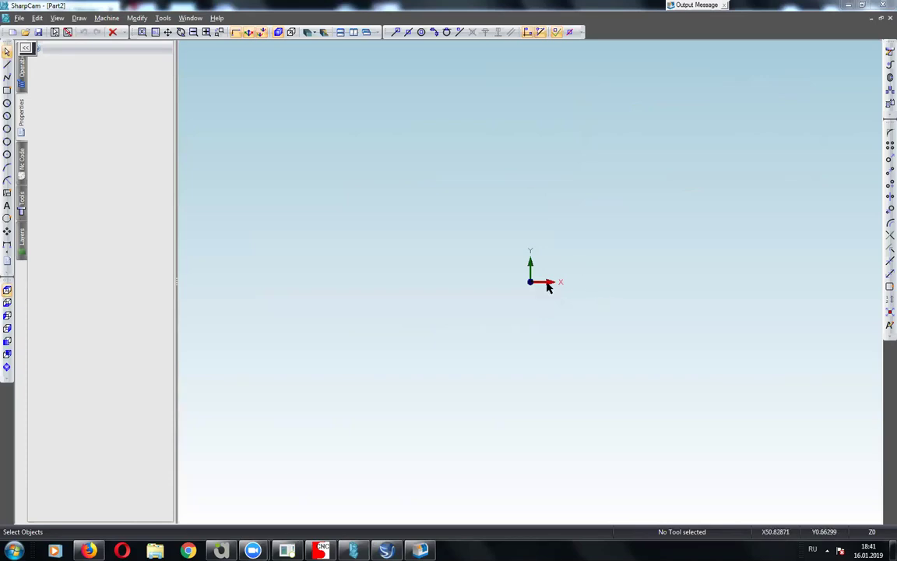
key("alt+shift")
key("ctrl+v")
middle_click_drag(568, 280, 505, 287)
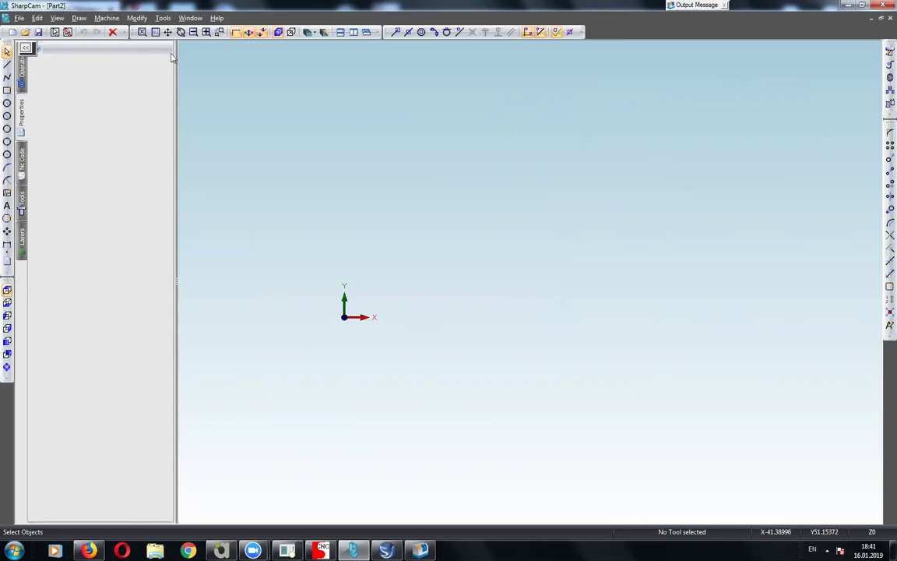
left_click(161, 18)
left_click(173, 10)
Step: Draw the square plate outline from the origin to 100, 100
left_click(7, 90)
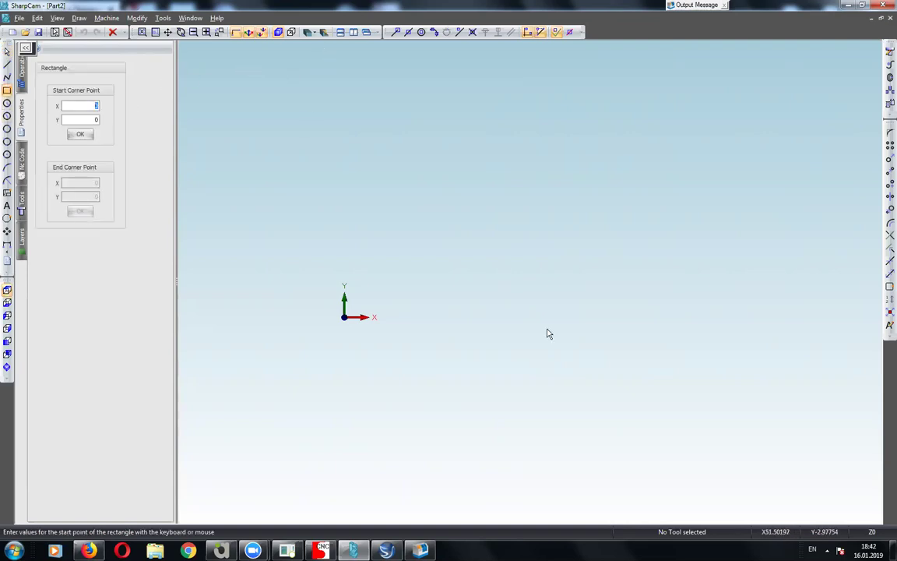
key("Return")
type("00")
key("Tab")
type("100")
key("Return")
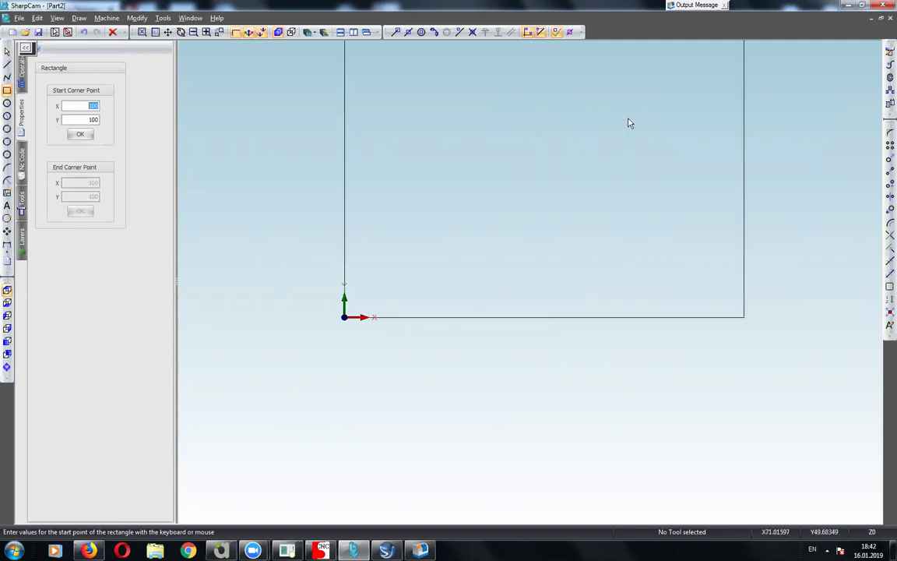
scroll(481, 246, "down", 3)
scroll(523, 140, "up", 2)
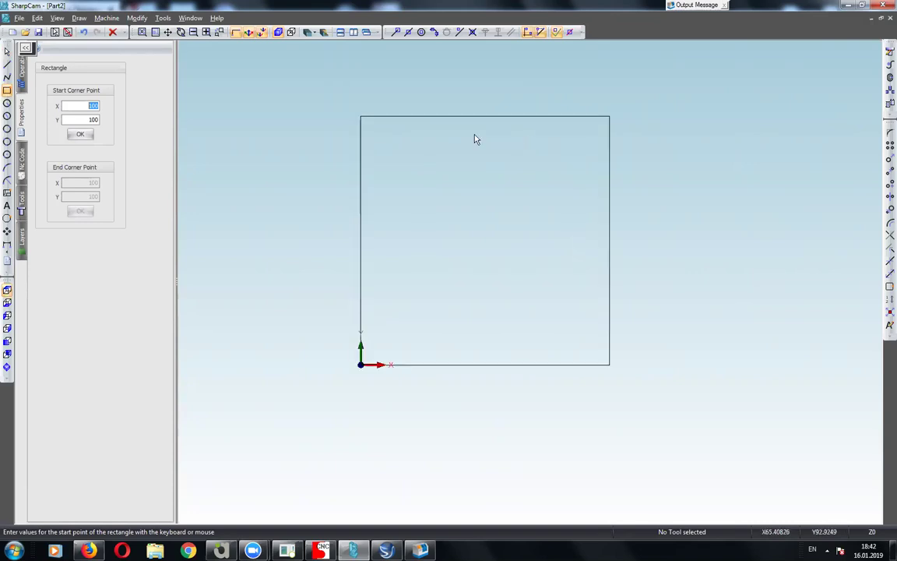
key("Escape")
Step: Draw the first radius-7 circle centred at 50, 50
left_click(7, 103)
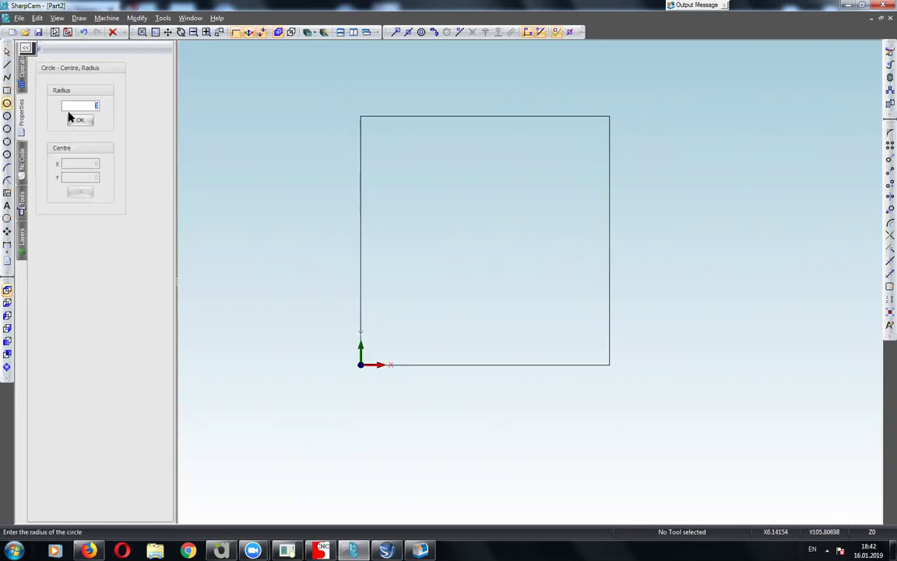
type("7")
key("Return")
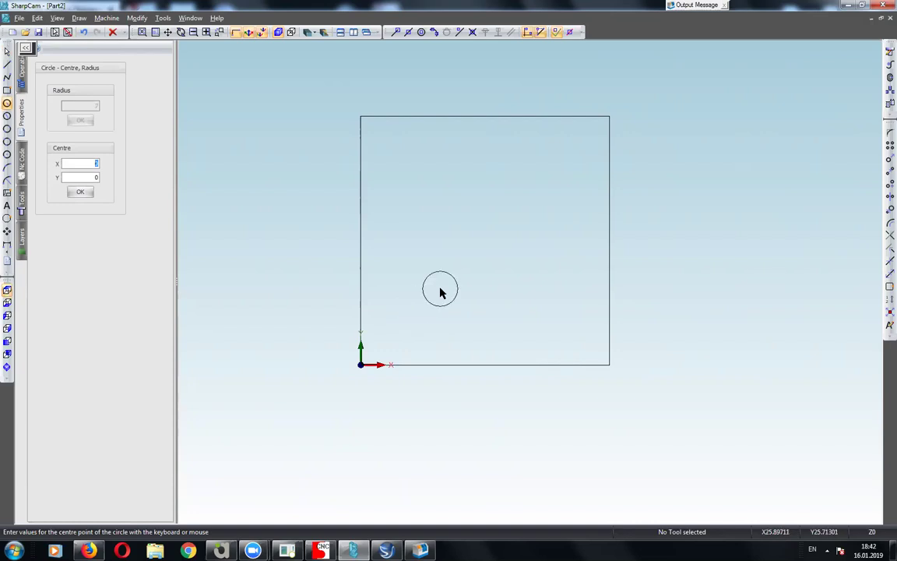
key("Tab")
type("50")
key("Return")
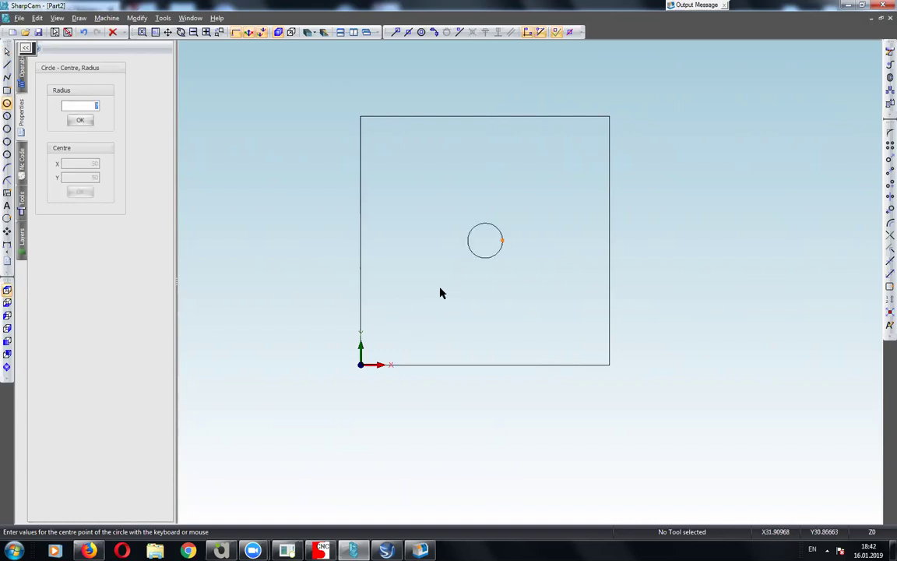
left_click(78, 120)
type("20")
key("Tab")
type("20")
key("Return")
key("Escape")
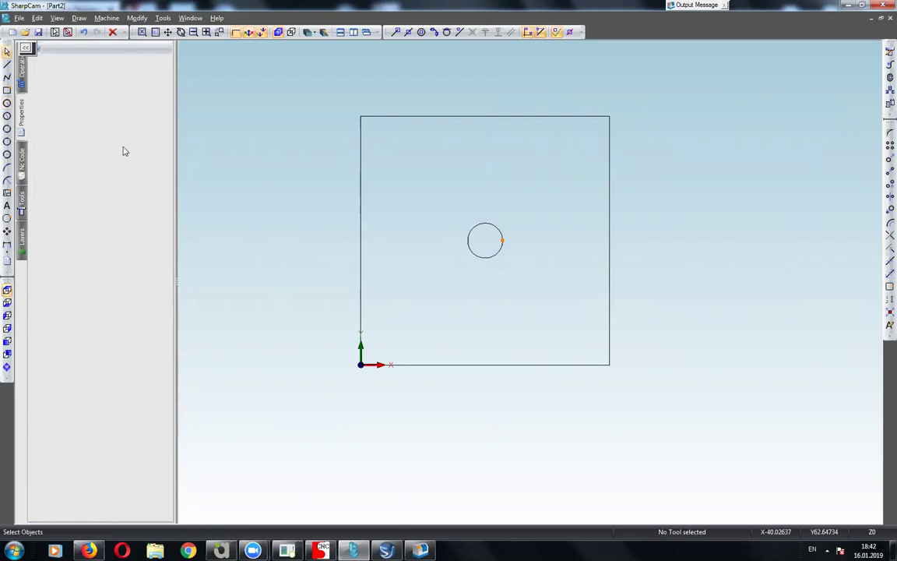
Step: Add radius-7 circles centred at 20, 20 and 80, 80
left_click(7, 102)
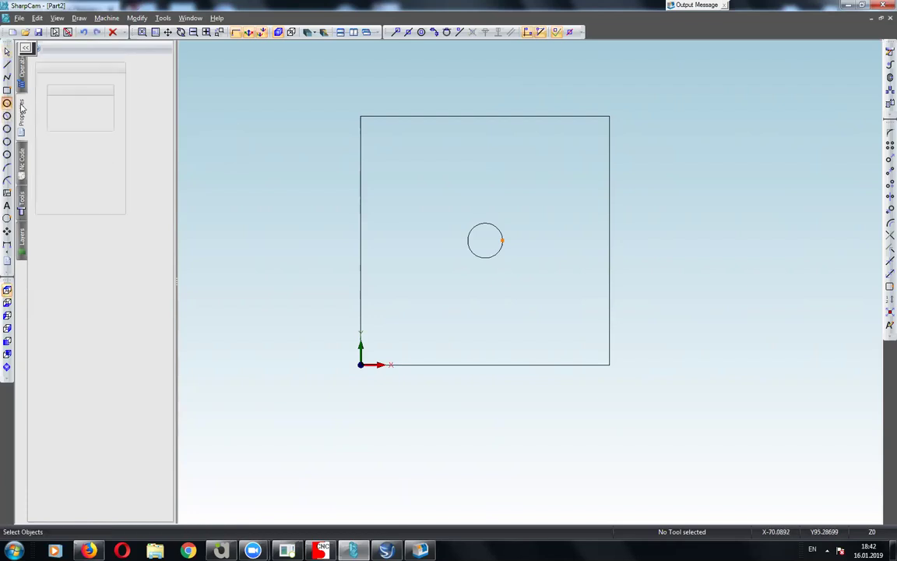
key("Tab")
type("20")
key("Return")
key("Return")
type("80")
key("Tab")
type("80")
key("BackSpace")
key("BackSpace")
key("BackSpace")
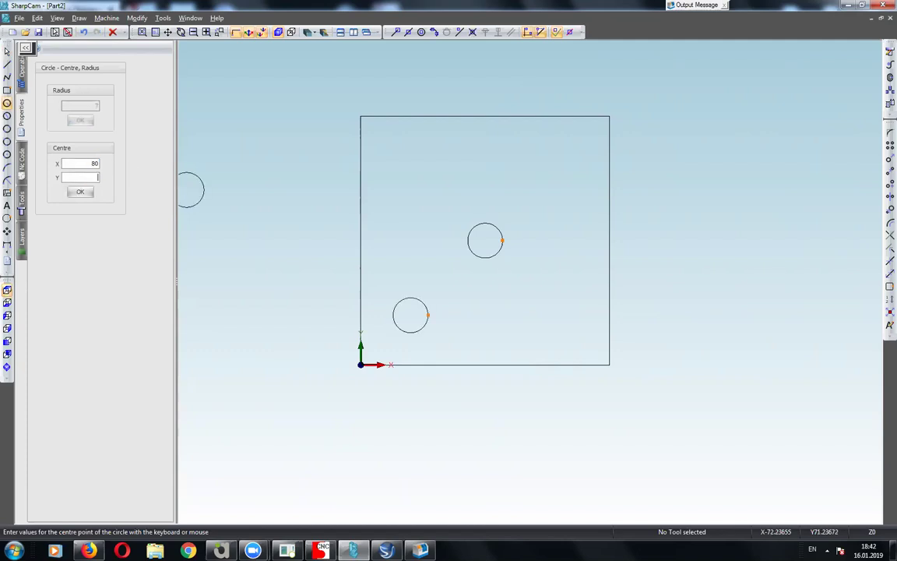
type("80")
key("Return")
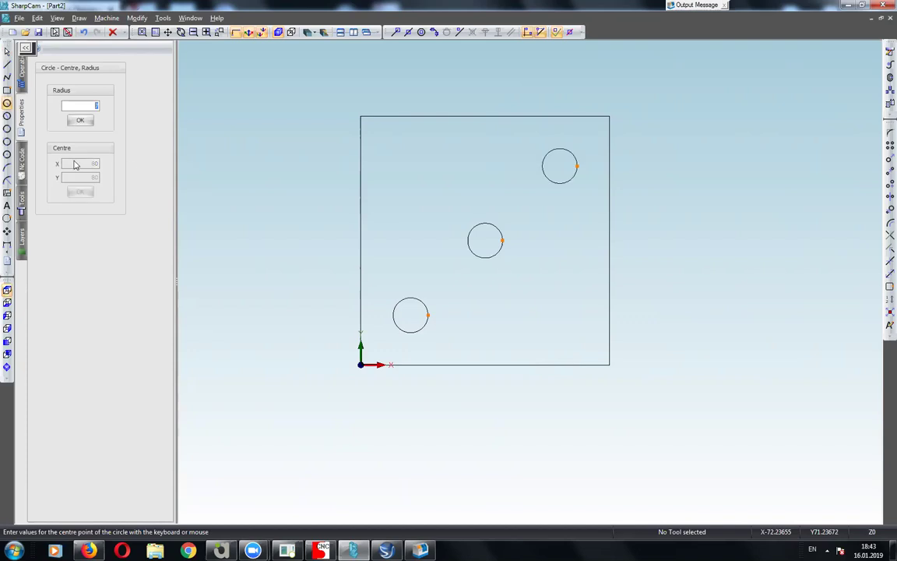
Step: Add the last two radius-7 circles at 20, 80 and 80, 20
left_click(82, 121)
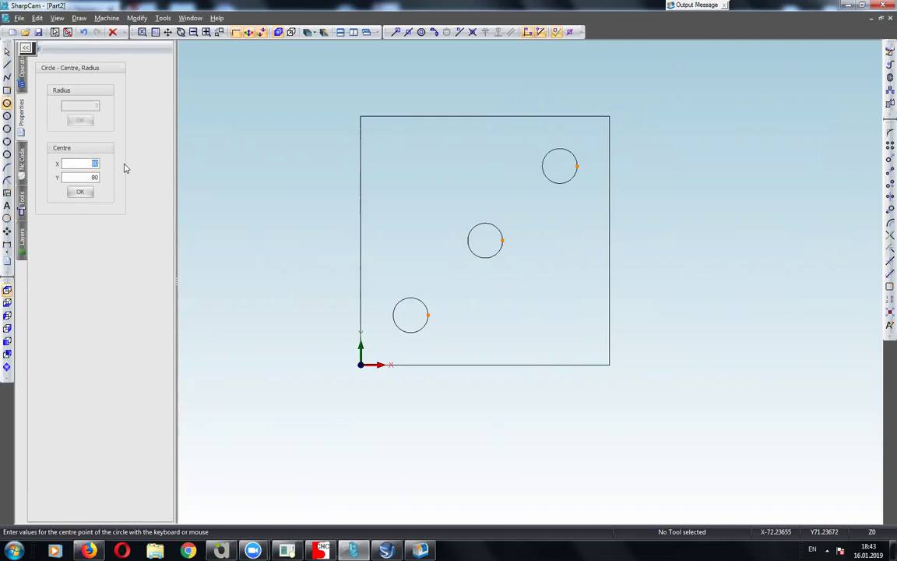
type("20")
key("Return")
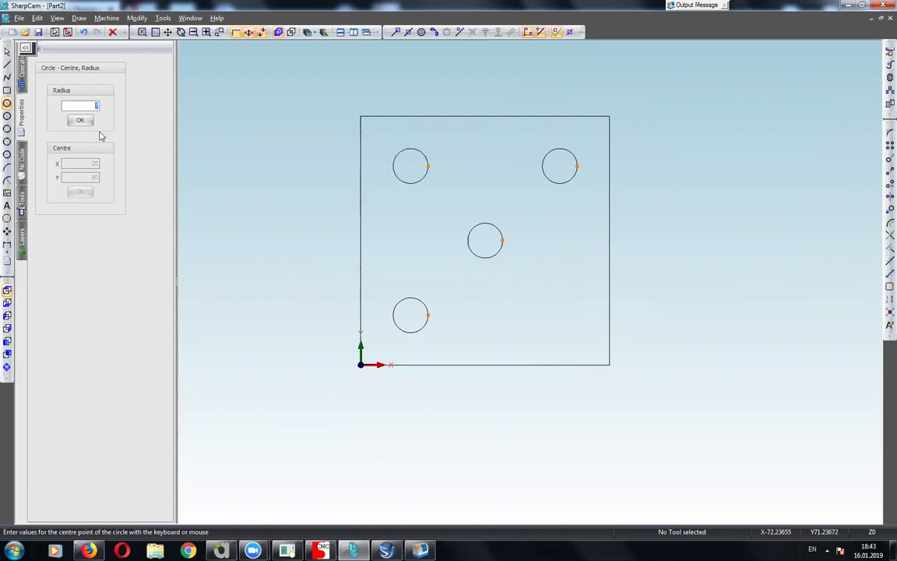
left_click(84, 121)
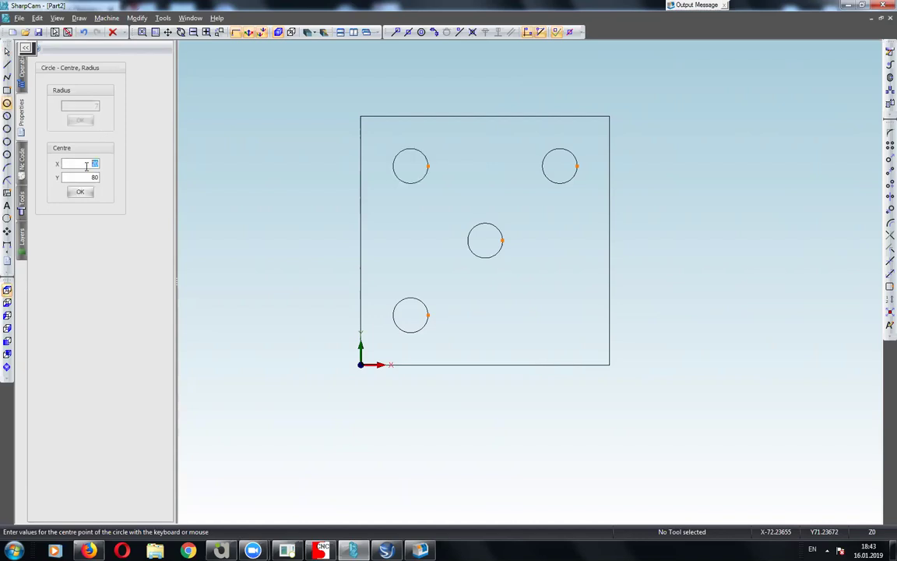
type("80")
key("Tab")
type("20")
key("Return")
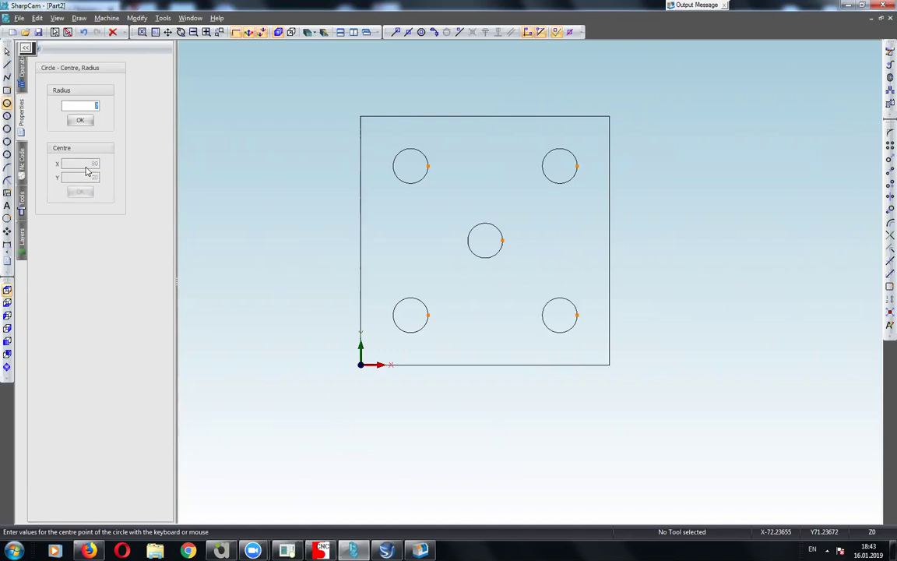
key("Escape")
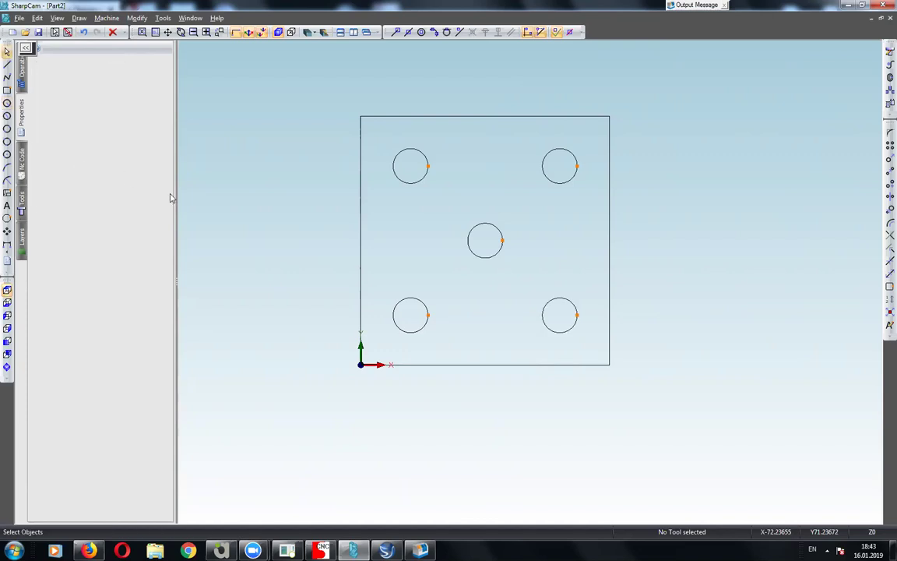
Step: Rotate the view to see the plate and its five circles at a 3D tilt
left_click(181, 31)
mouse_move(375, 220)
left_mouse_down()
mouse_move(375, 176)
mouse_move(427, 207)
mouse_move(425, 197)
mouse_move(352, 206)
mouse_move(469, 242)
mouse_move(424, 211)
mouse_move(523, 385)
mouse_move(540, 356)
mouse_move(498, 277)
mouse_move(526, 292)
mouse_move(563, 288)
mouse_move(483, 332)
mouse_move(505, 461)
left_mouse_up()
left_click_drag(481, 258, 444, 335)
left_click_drag(510, 320, 537, 310)
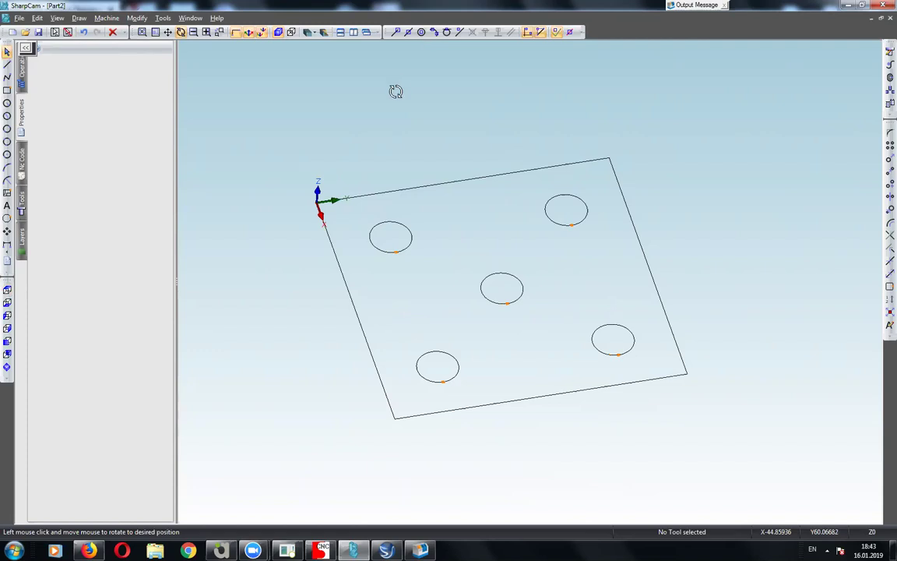
left_click(153, 20)
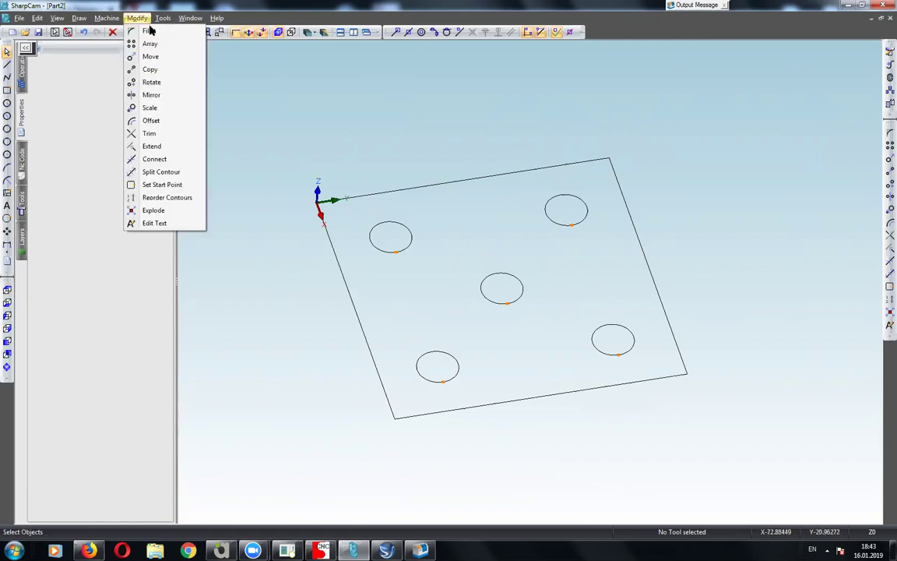
mouse_move(106, 18)
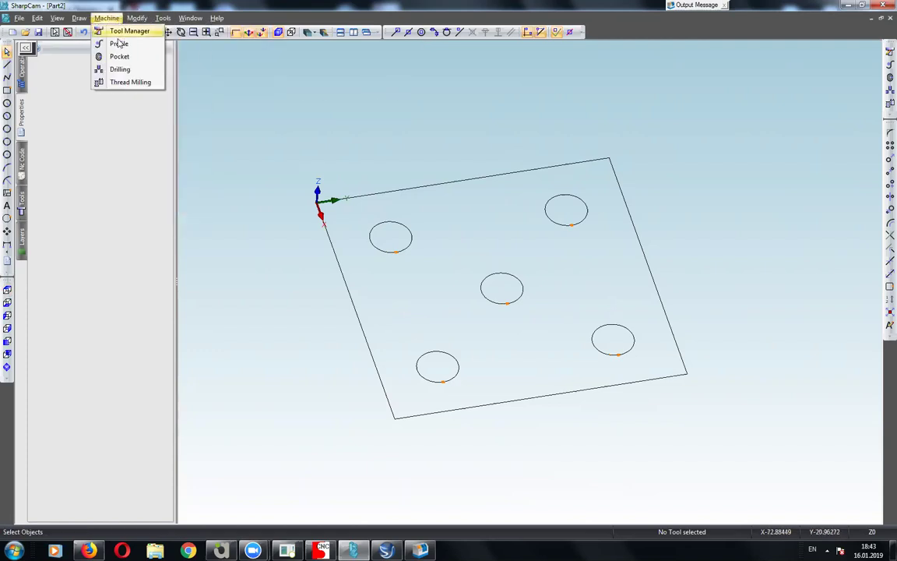
Step: Copy T07, 8.5mm Drill and rename it T02, 7mm Drill, keeping Drill type and clockwise rotation
left_click(124, 31)
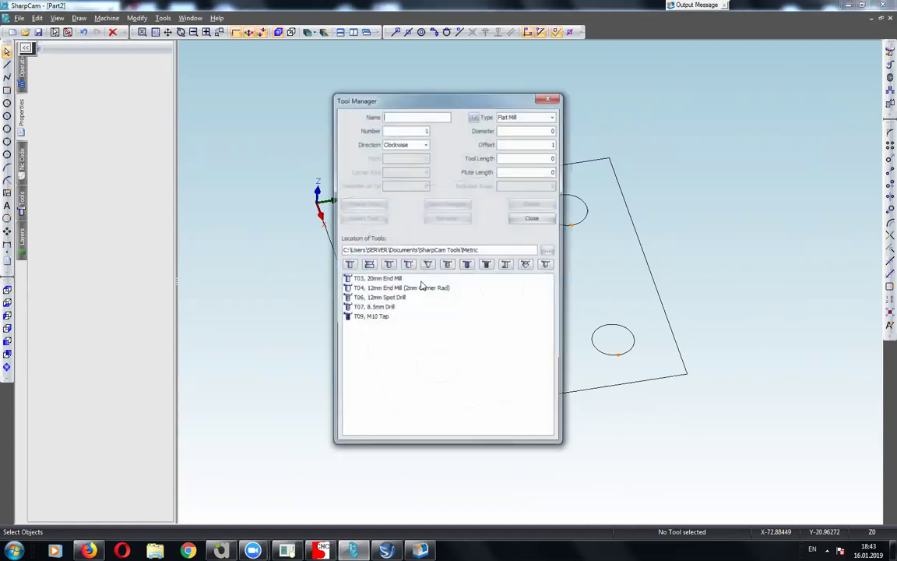
left_click(388, 308)
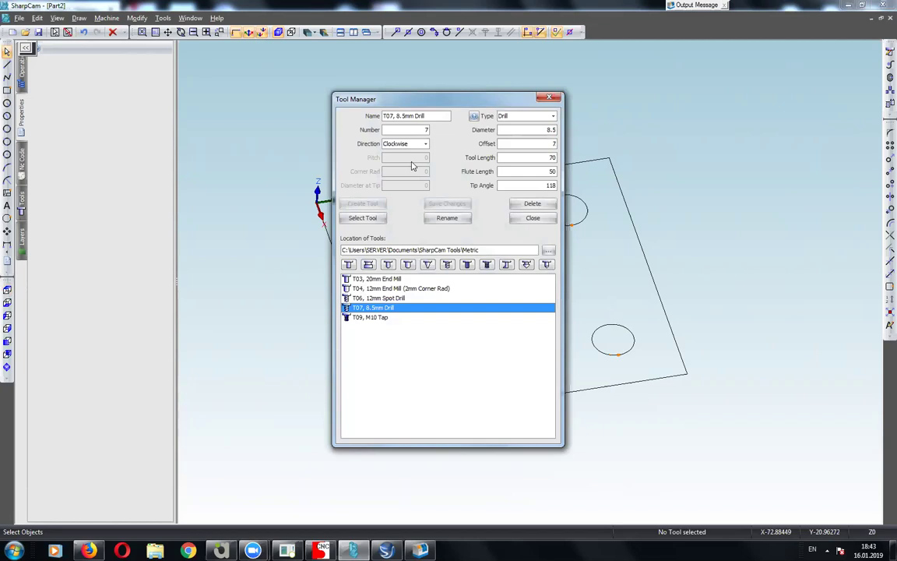
left_click(395, 116)
type(",")
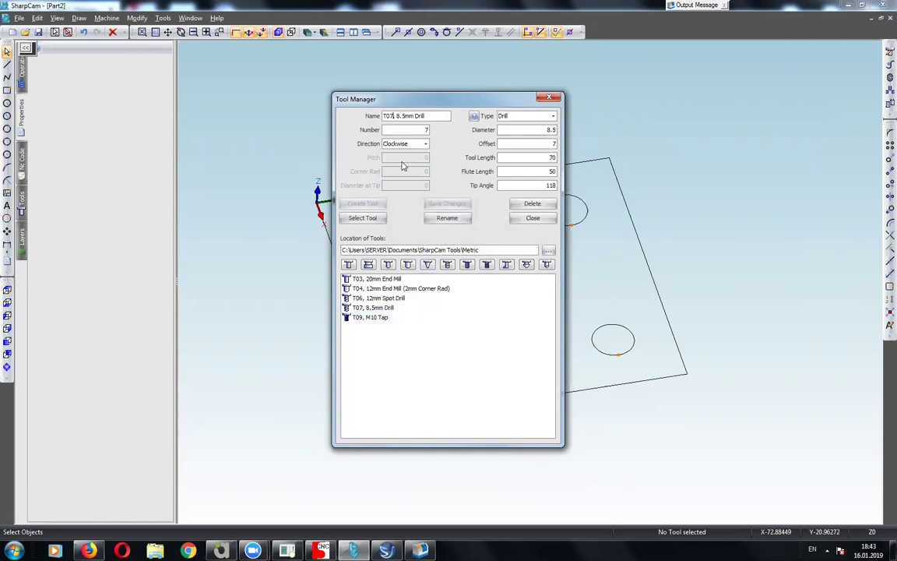
key("Left")
key("BackSpace")
type("2")
left_click(402, 117)
key("BackSpace")
key("BackSpace")
key("BackSpace")
type("7")
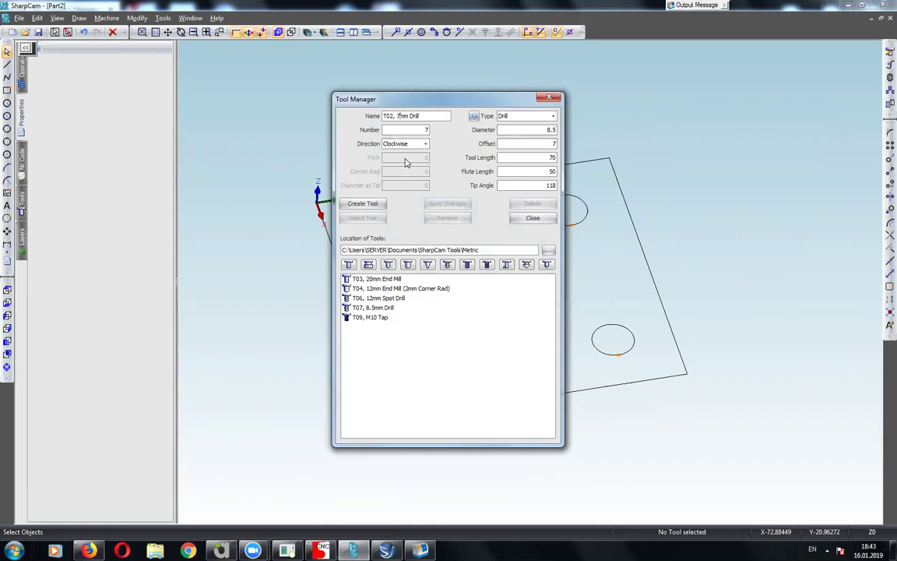
left_click(526, 116)
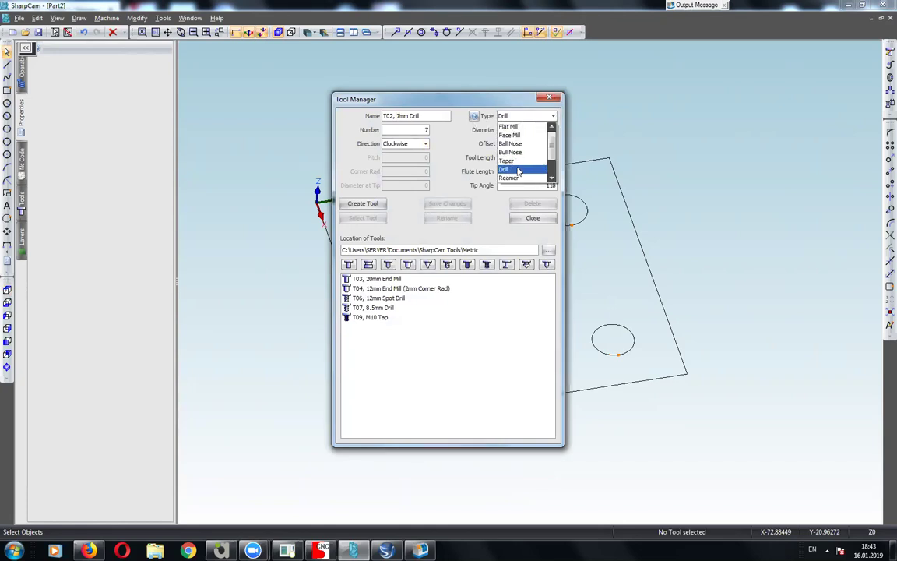
left_click(403, 132)
left_click(425, 144)
left_click(401, 151)
Step: Give it diameter 7, offset 2, length 50, flute length 30, then create and select it
left_click(541, 130)
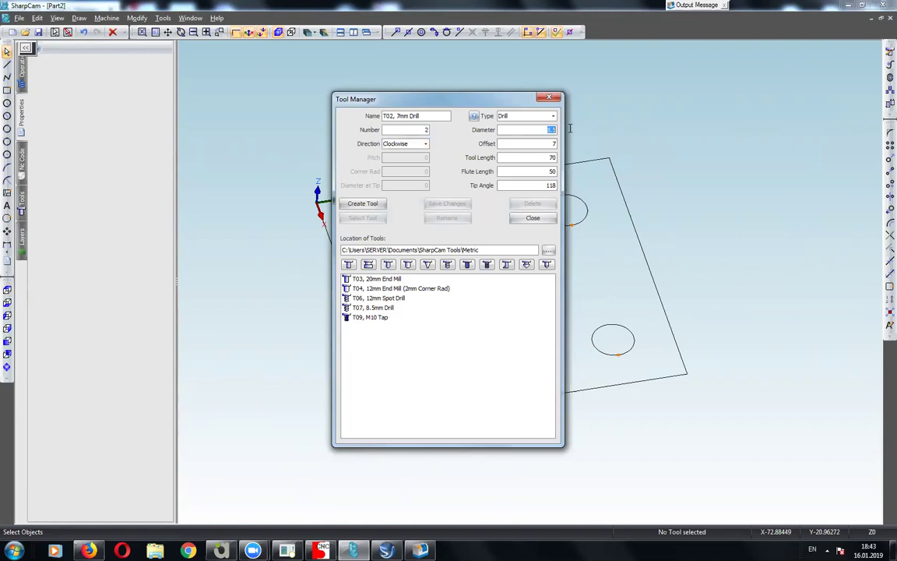
type("7")
left_click_drag(468, 99, 294, 83)
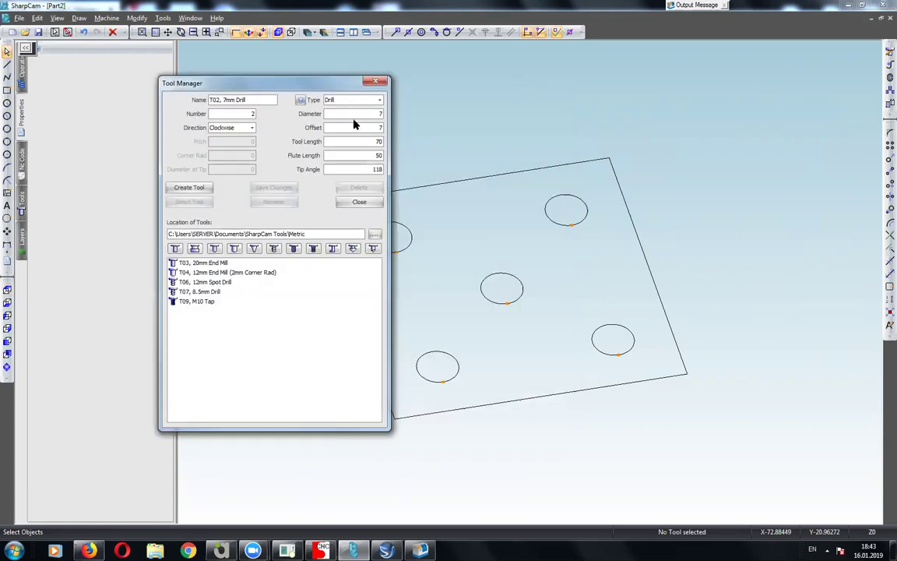
key("Tab")
type("2")
double_click(377, 143)
type("50")
key("Tab")
type("30")
key("Tab")
left_click(195, 193)
left_click(199, 194)
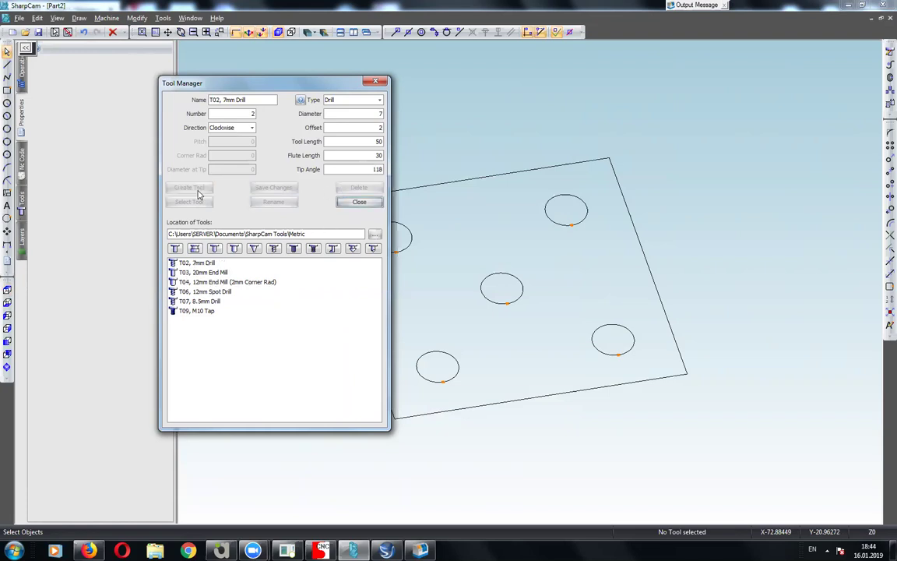
double_click(201, 263)
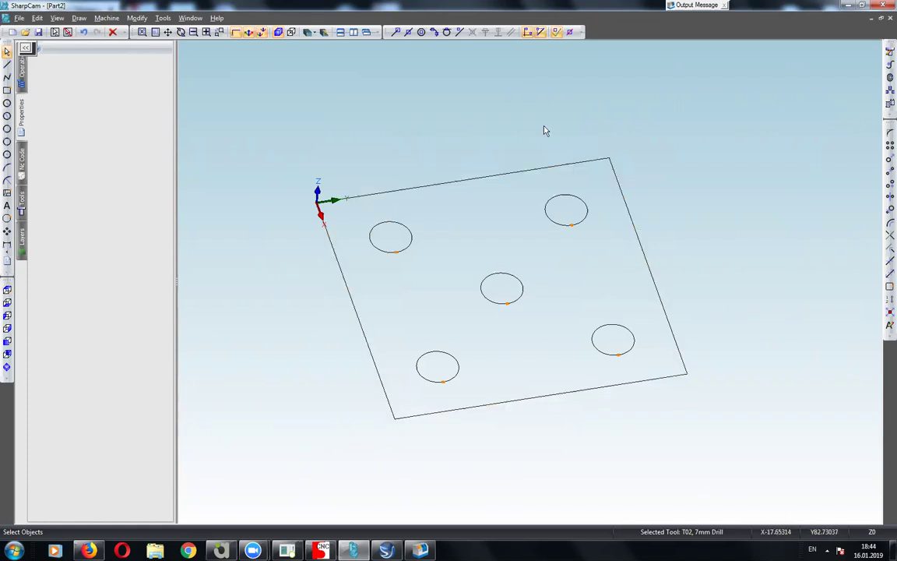
Step: Adjust the view of the plate and bring up the Machine menu's operations list
left_click_drag(604, 380, 692, 499)
mouse_move(666, 466)
left_mouse_down()
mouse_move(694, 504)
mouse_move(748, 480)
left_mouse_up()
mouse_move(630, 520)
left_mouse_down()
mouse_move(647, 509)
mouse_move(745, 520)
left_mouse_up()
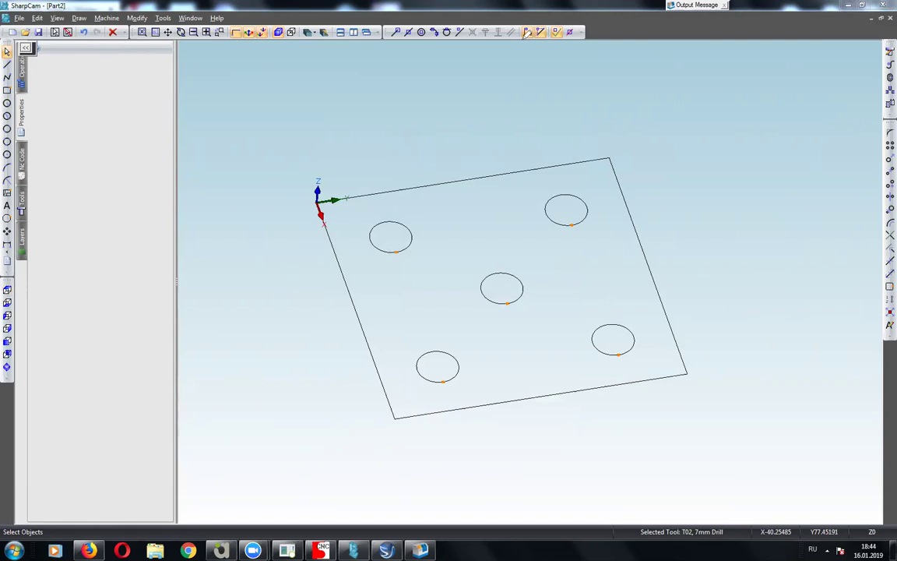
left_click(106, 18)
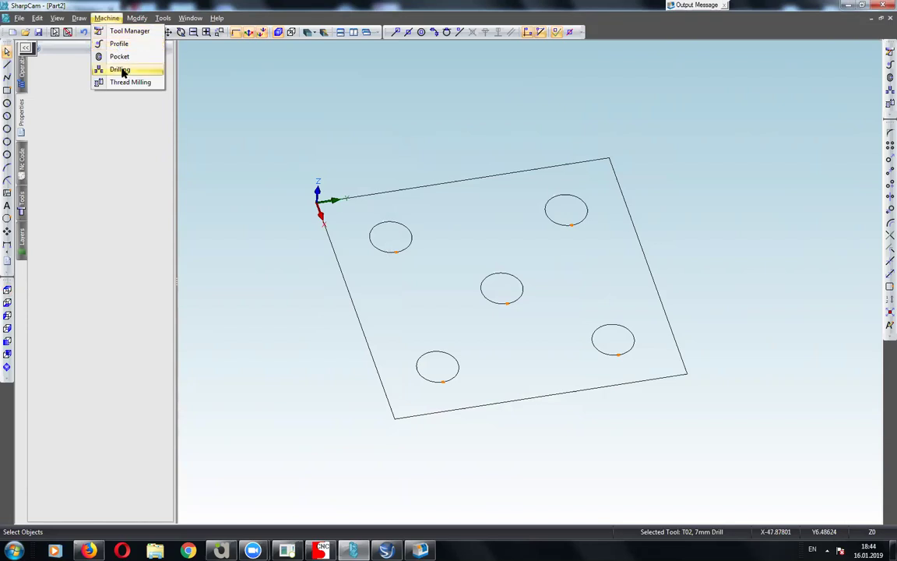
Step: Create a Drilling-type operation with Initial Rapid 10, Feed From 5, Material Surface 0, Finish Depth -5
left_click(121, 69)
left_click(152, 86)
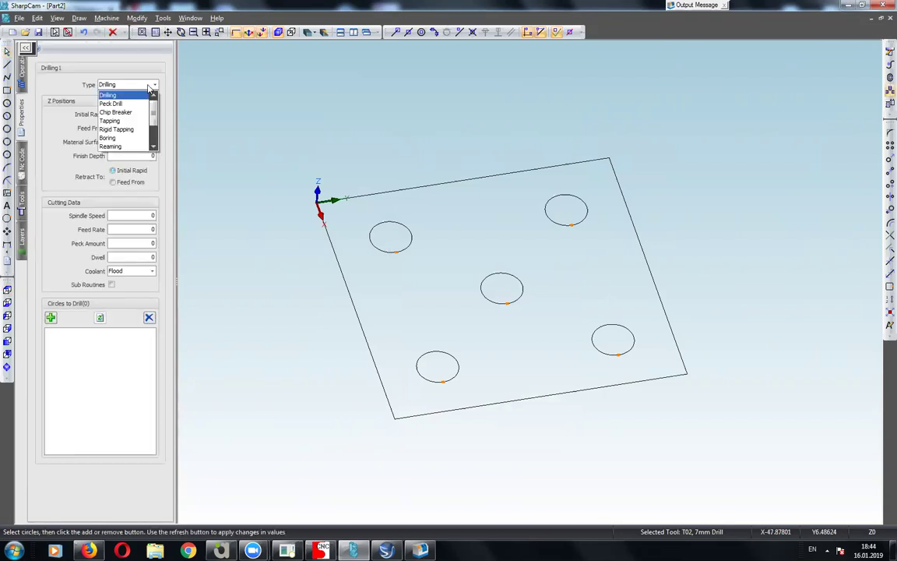
scroll(155, 96, "down", 2)
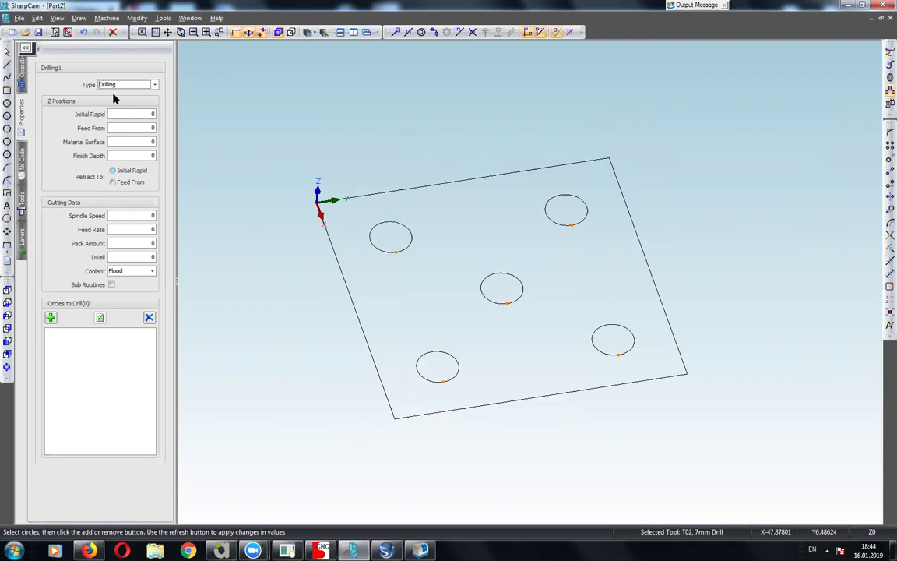
key("Tab")
left_click(153, 113)
type("10")
key("Tab")
double_click(148, 129)
type("5")
key("Tab")
key("Tab")
type("-")
type("5")
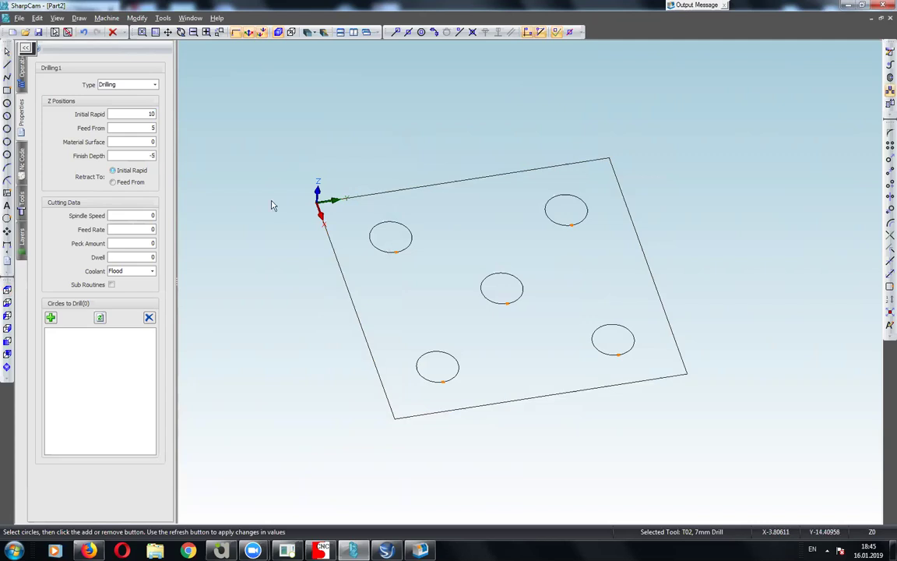
Step: Set Retract To to Initial Rapid and bring up the course's Drilling Cycles slide
left_click(124, 170)
left_click(126, 183)
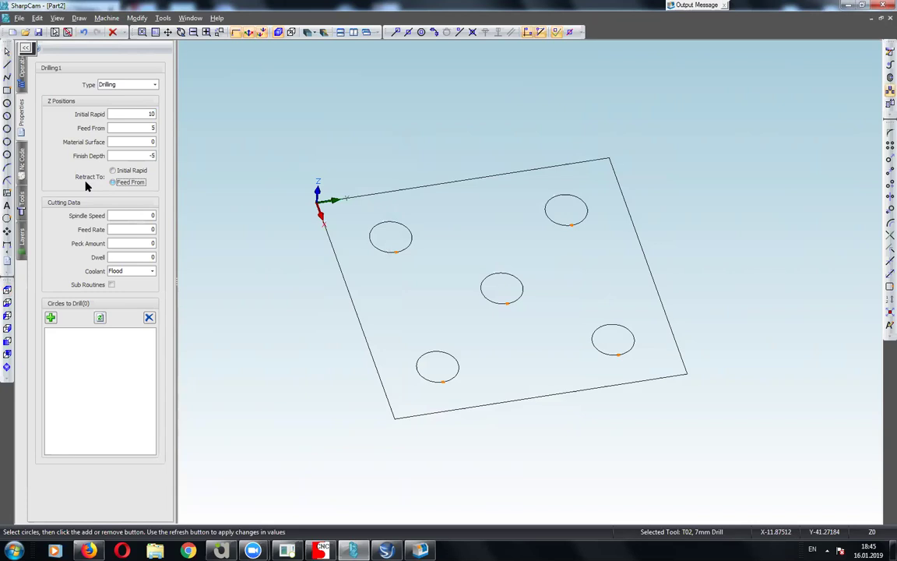
left_click(114, 170)
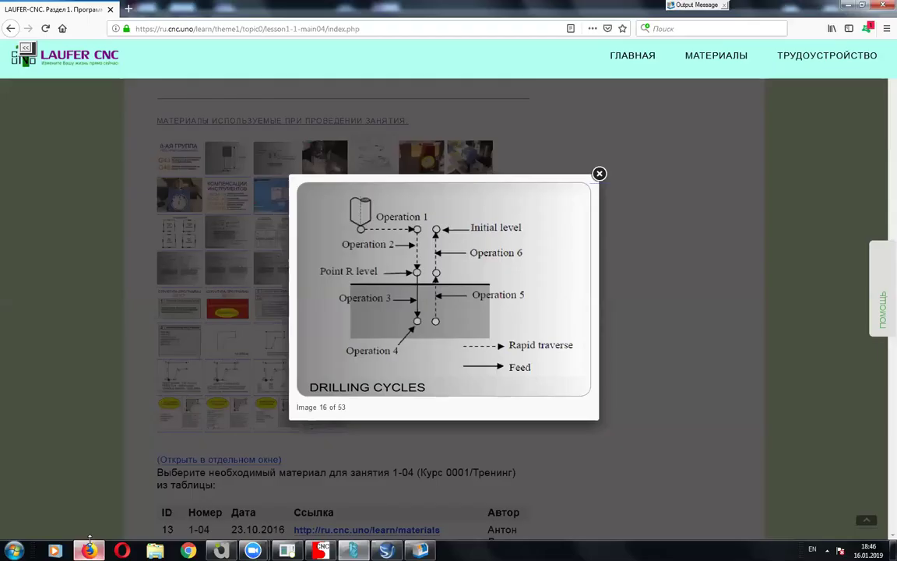
left_click(88, 551)
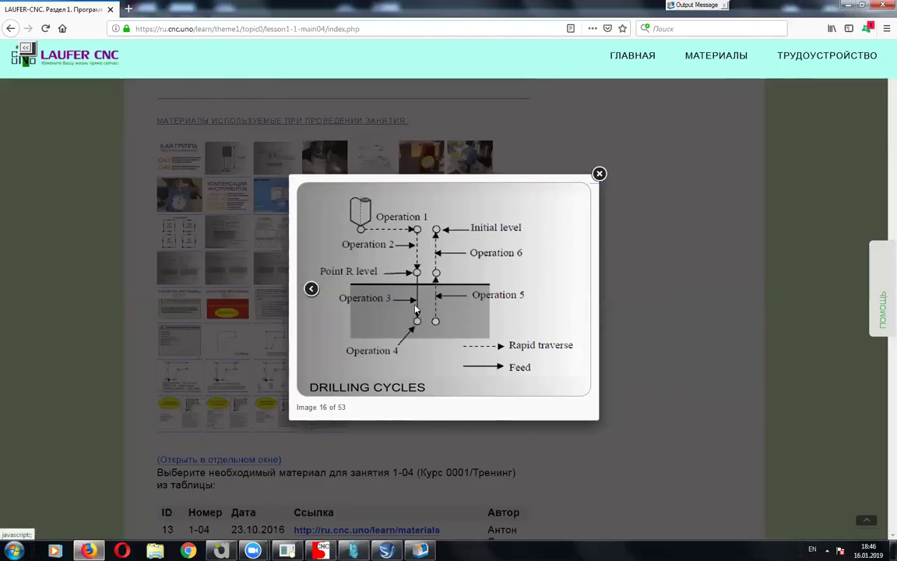
Step: Page forward through the lightbox slides toward the G81 drilling-cycle diagram
left_click(574, 292)
left_click(573, 292)
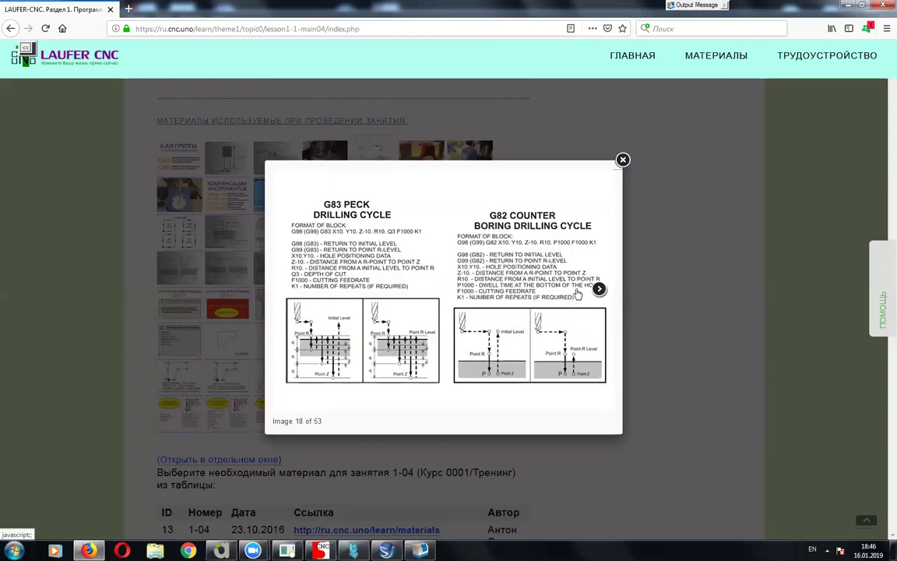
left_click(577, 294)
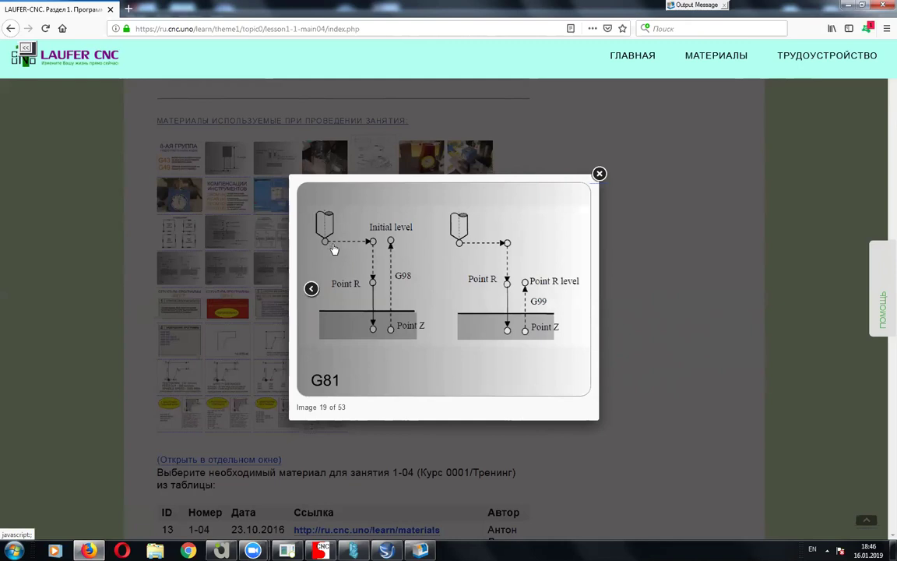
key("alt+Tab")
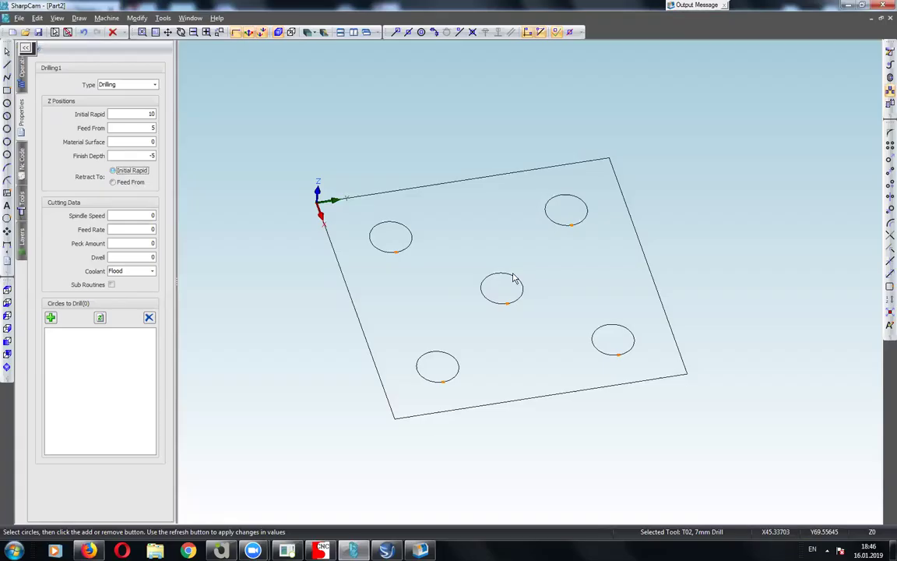
left_click(128, 182)
left_click(132, 171)
double_click(137, 215)
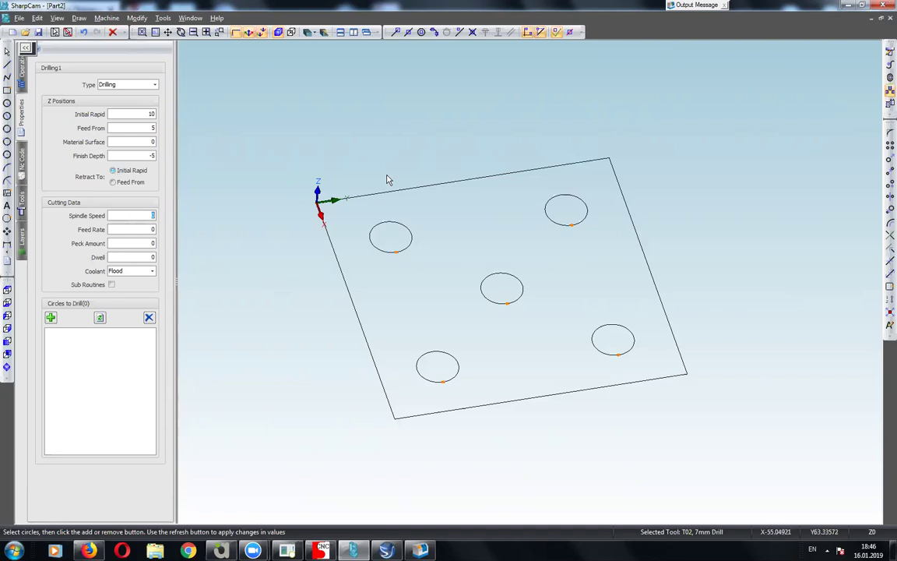
left_click_drag(236, 66, 244, 310)
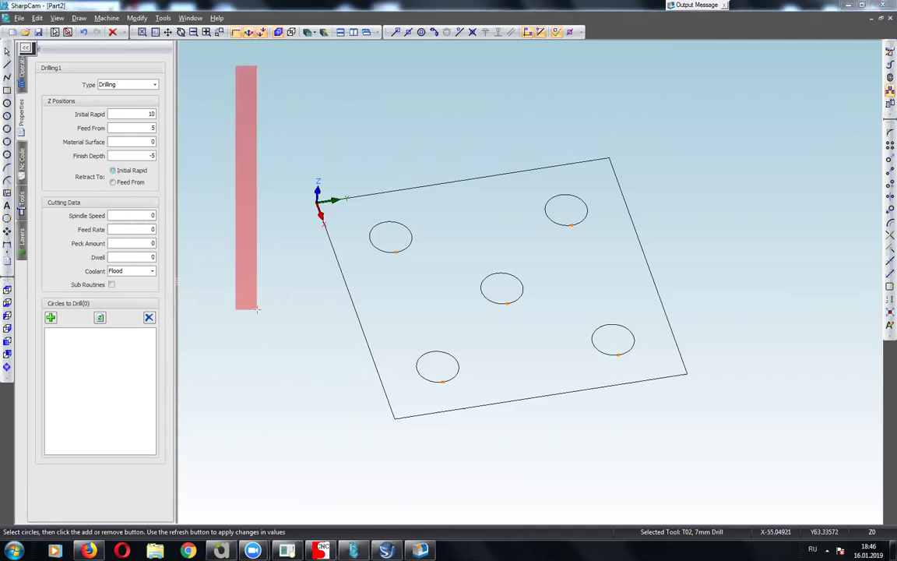
left_click_drag(250, 302, 245, 305)
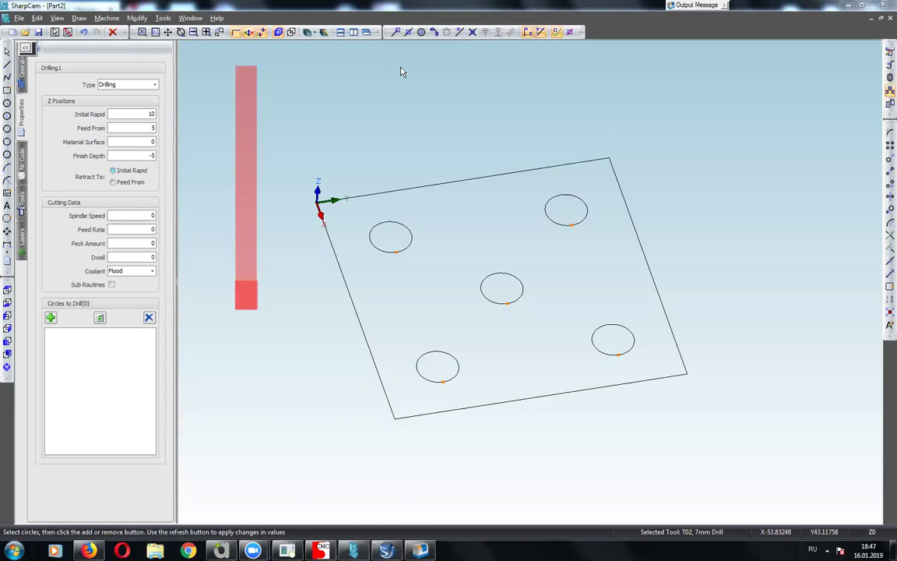
left_click_drag(246, 141, 243, 337)
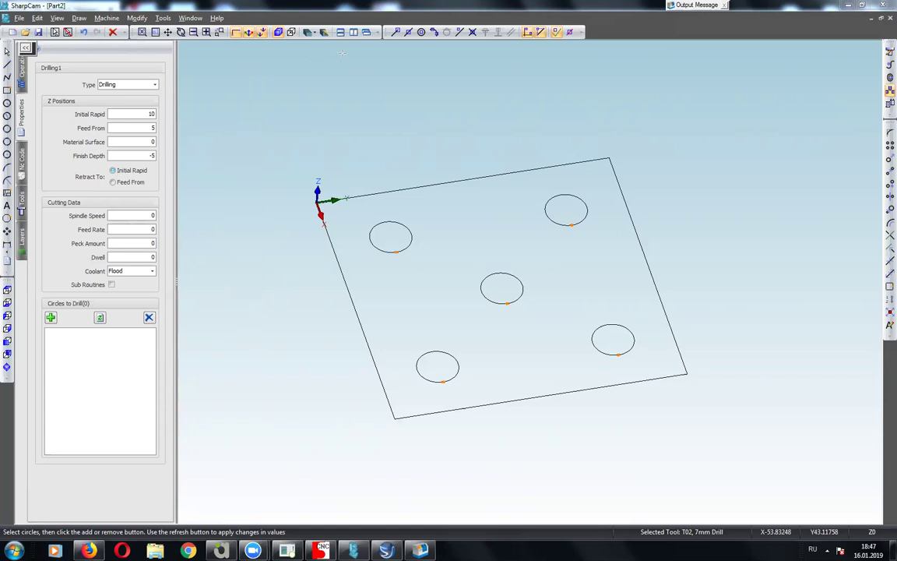
Step: Enter a feed rate of 250 and a spindle speed of 5000 for Drilling1
left_click(154, 230)
key("alt+shift")
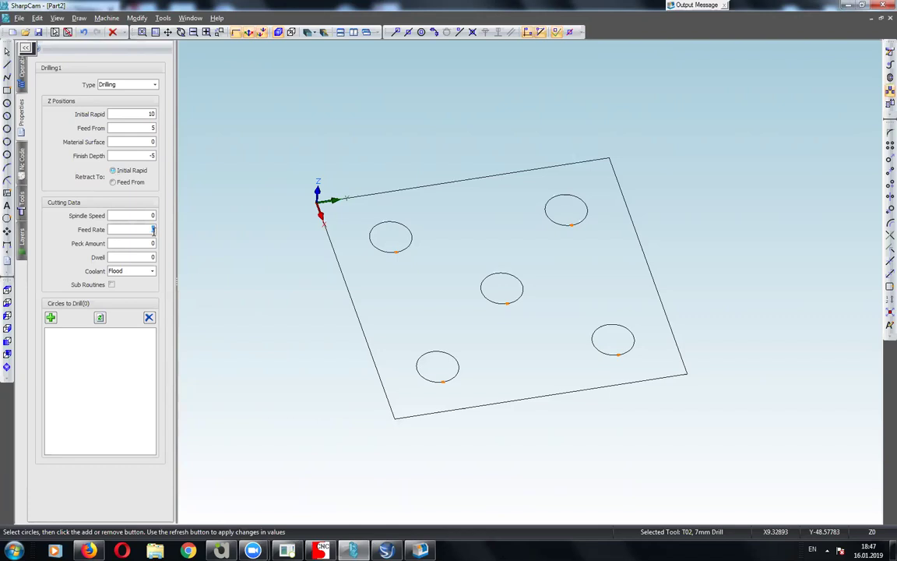
key("BackSpace")
type("50")
key("shift+Tab")
type("5")
key("Tab")
key("Tab")
Step: Keep Flood coolant and add all five hole circles to the Circles to Drill list
left_click(152, 272)
left_click(150, 274)
left_click(385, 226)
left_click(511, 279)
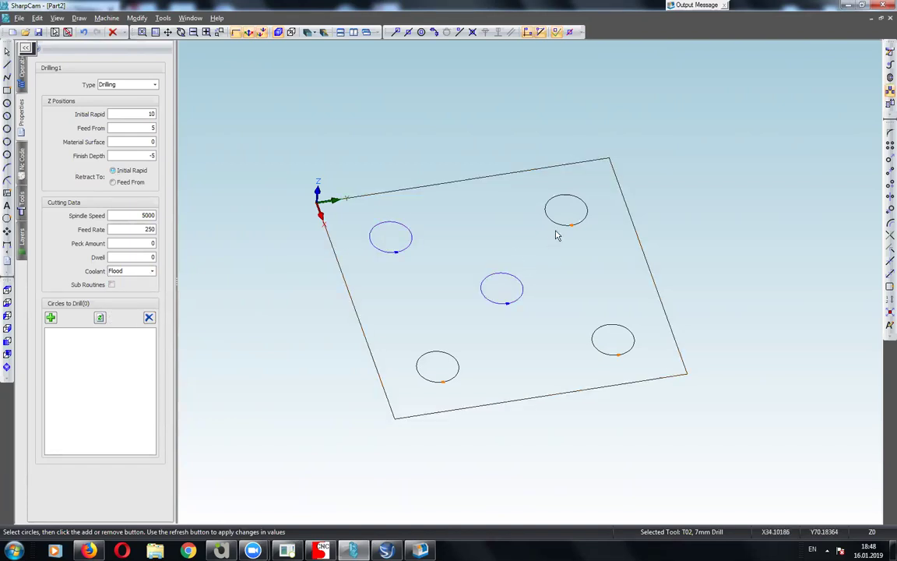
left_click(562, 228)
left_click(631, 339)
left_click(458, 369)
left_click(50, 317)
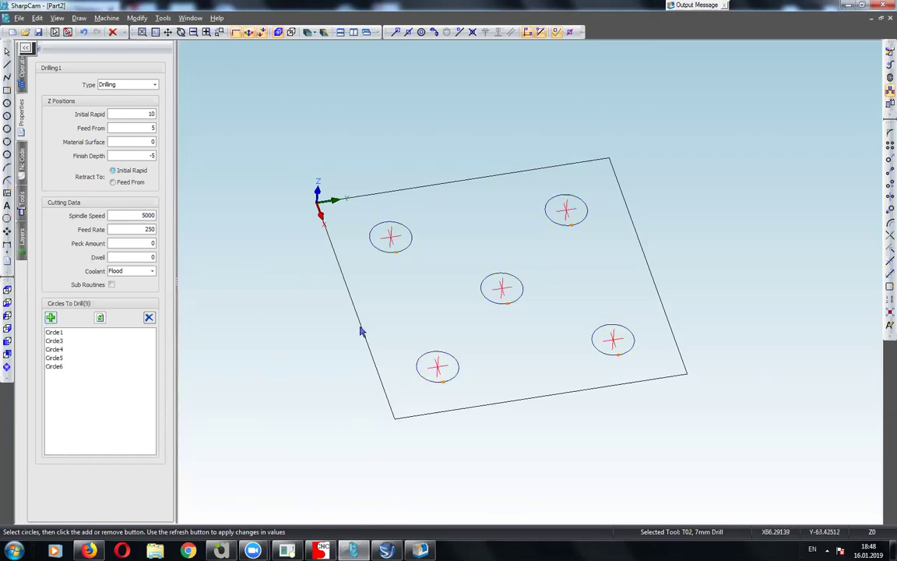
Step: Check each listed circle's position on the plate, then show the NC Code output
left_click(55, 332)
left_click(61, 349)
left_click(59, 358)
left_click(61, 367)
left_click(59, 357)
left_click(59, 349)
left_click(57, 341)
left_click(54, 332)
left_click(21, 154)
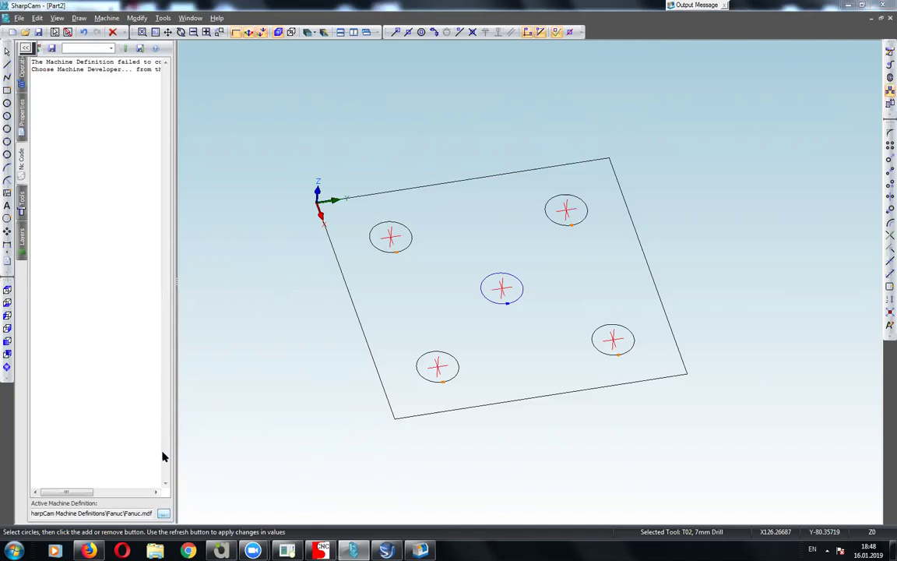
Step: Switch the active machine definition to Syntec 900ME and inspect the generated G81 code
left_click(164, 514)
double_click(361, 179)
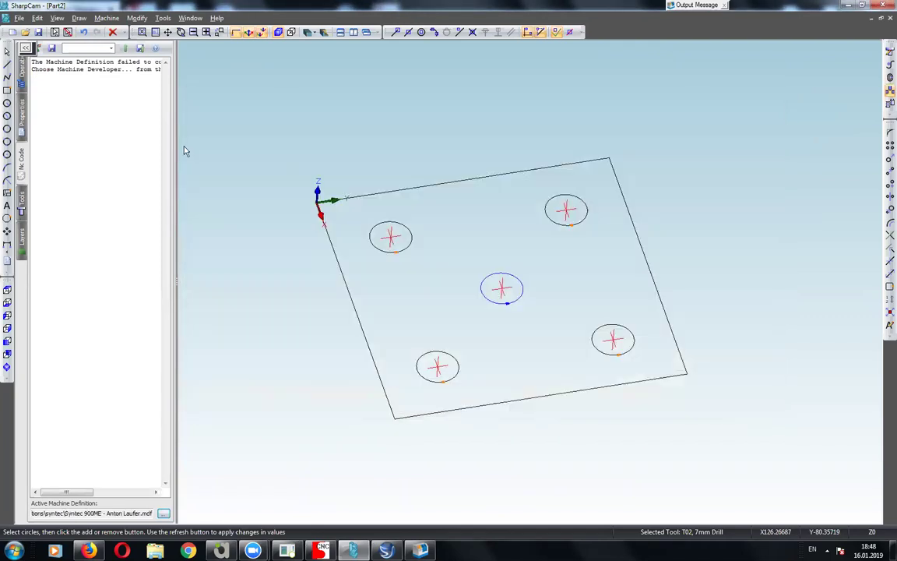
left_click_drag(93, 265, 86, 63)
left_click(85, 114)
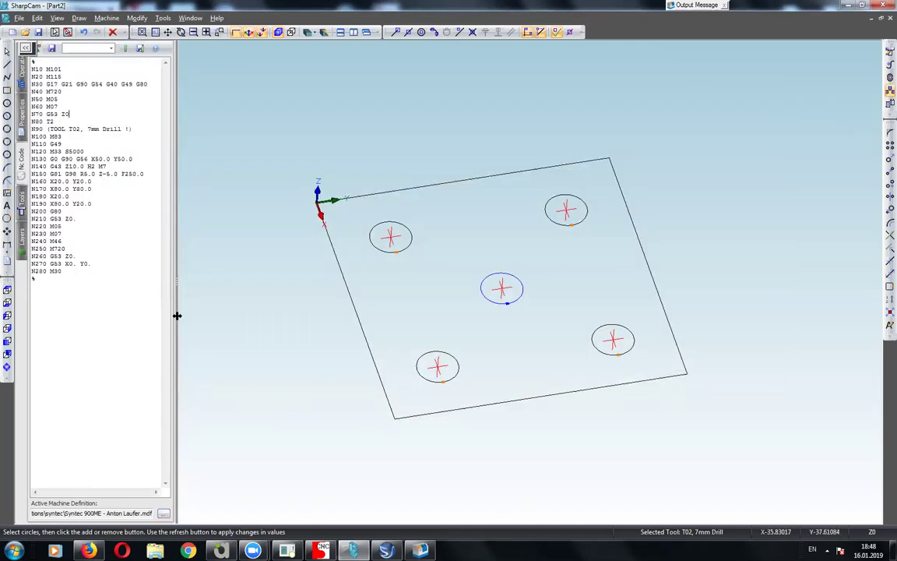
Step: Show the operations tree and expand Drilling1 under T02 to its Contours group
left_click(22, 190)
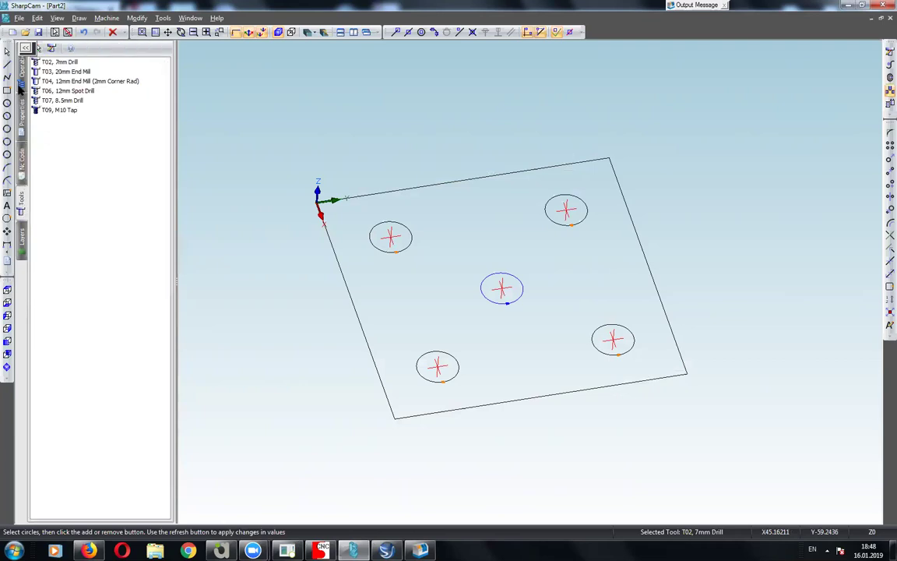
left_click(21, 76)
left_click(72, 72)
left_click(46, 71)
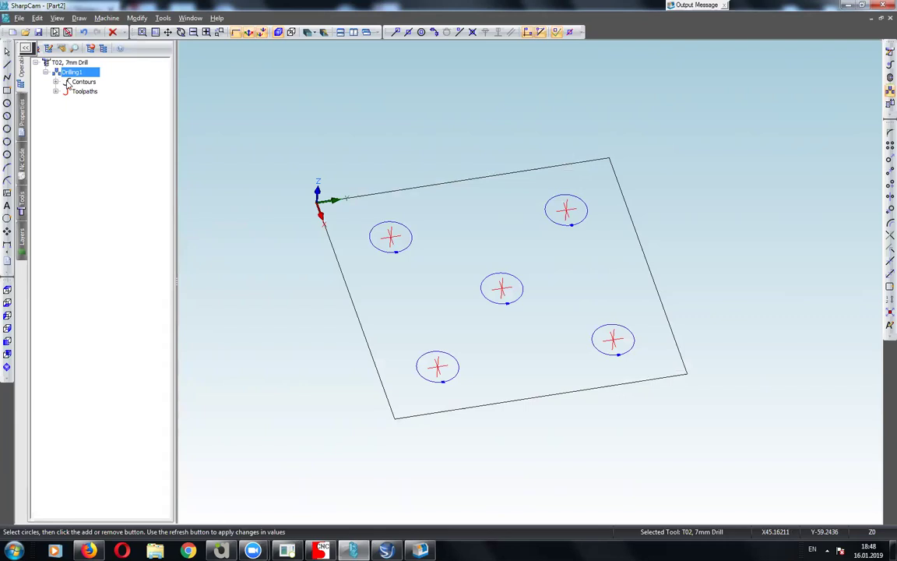
left_click(67, 82)
Step: Expand Contours and Toolpaths and inspect each hole circle and Toolpath1 through Toolpath5
left_click(55, 81)
left_click(84, 91)
left_click(86, 101)
left_click(87, 111)
left_click(83, 121)
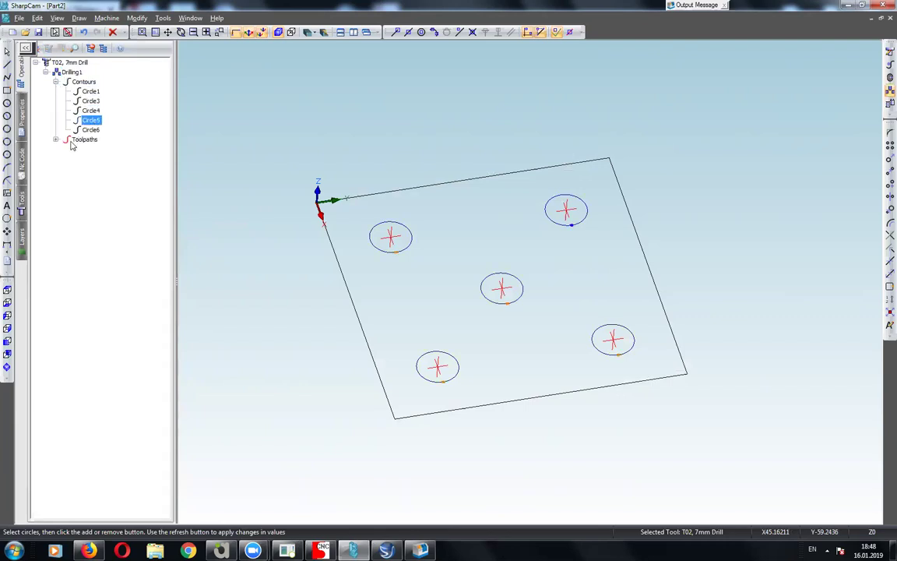
left_click(65, 138)
left_click(55, 139)
left_click(94, 149)
left_click(95, 159)
left_click(94, 168)
left_click(94, 178)
left_click(94, 187)
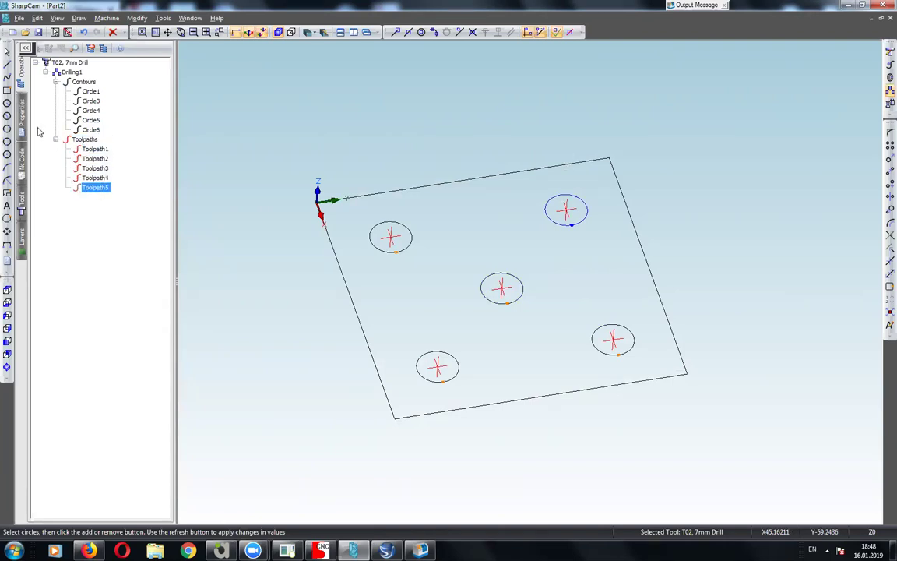
Step: Copy the entire generated G-code from the NC Code listing
left_click(22, 156)
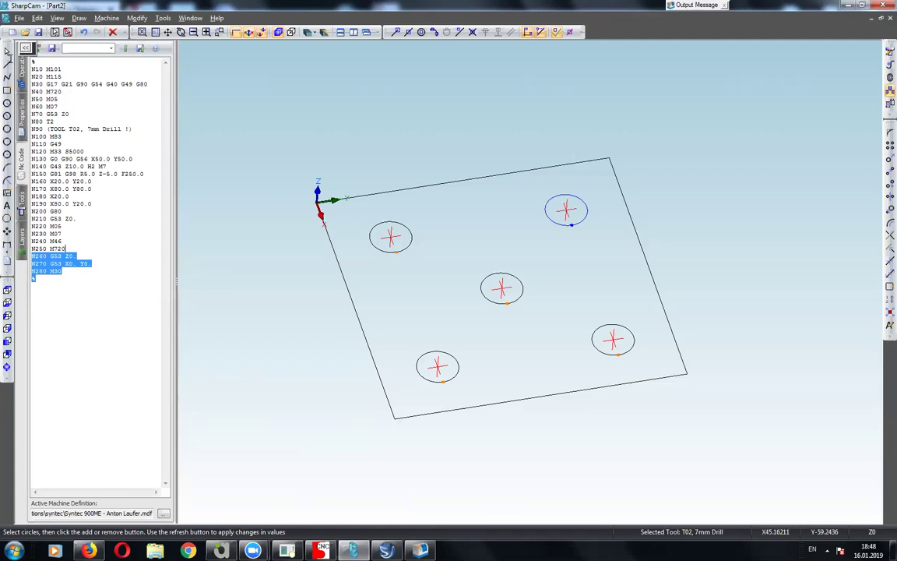
key("ctrl+a")
right_click(37, 76)
left_click(69, 116)
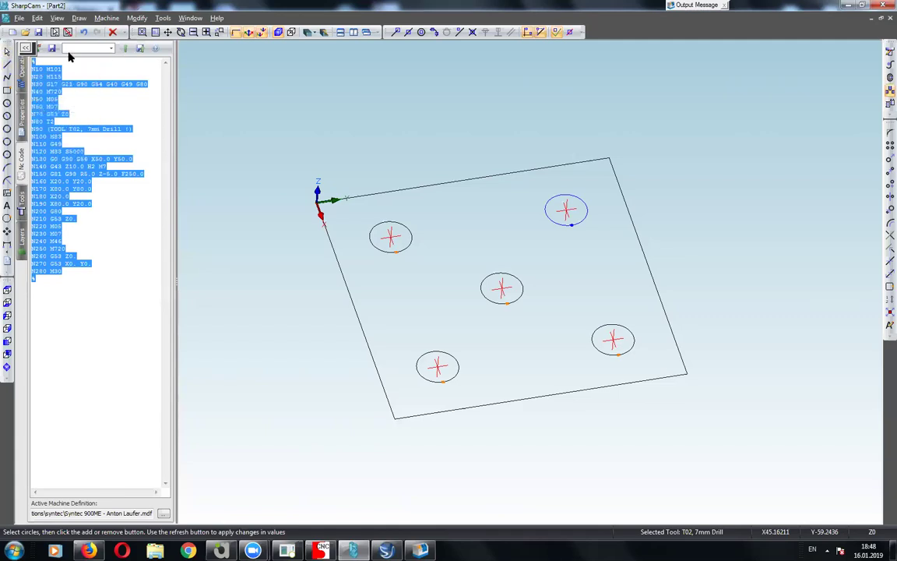
Step: Cancel saving the NC code, then view and close the Tools > RS232 Settings dialog
left_click(51, 48)
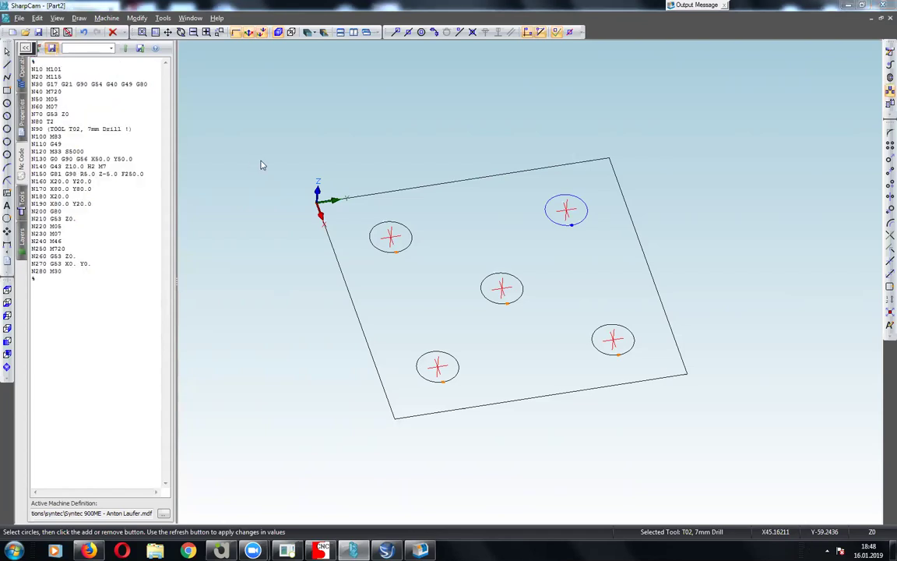
key("Escape")
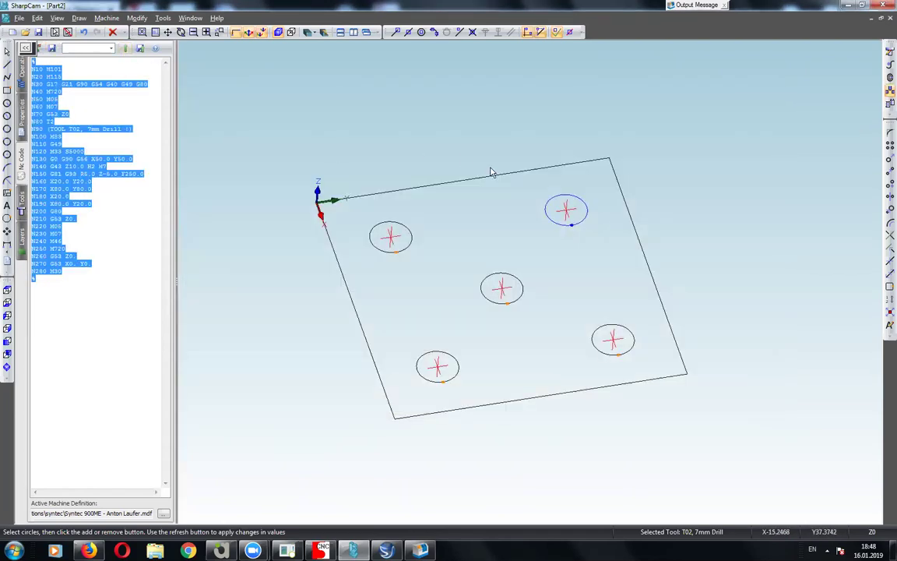
left_click(163, 18)
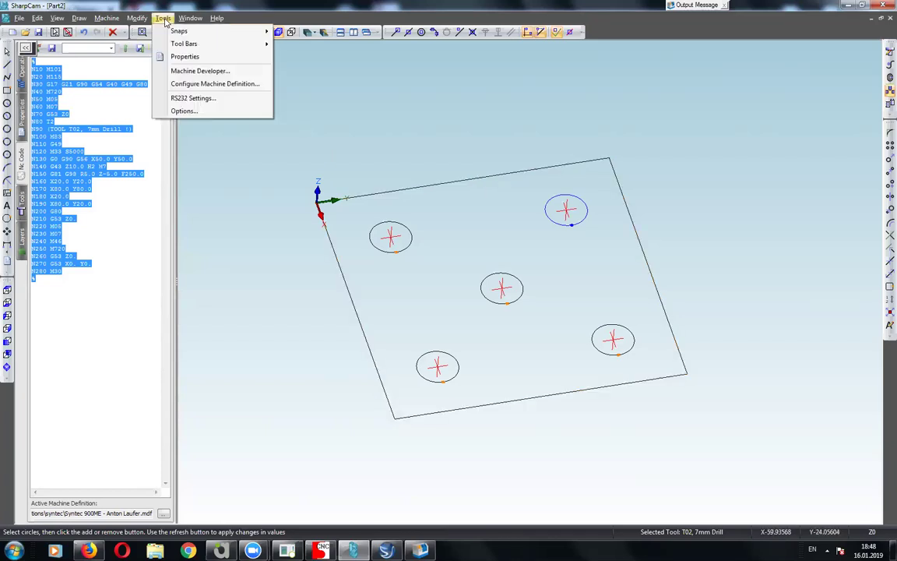
left_click(171, 96)
left_click(525, 205)
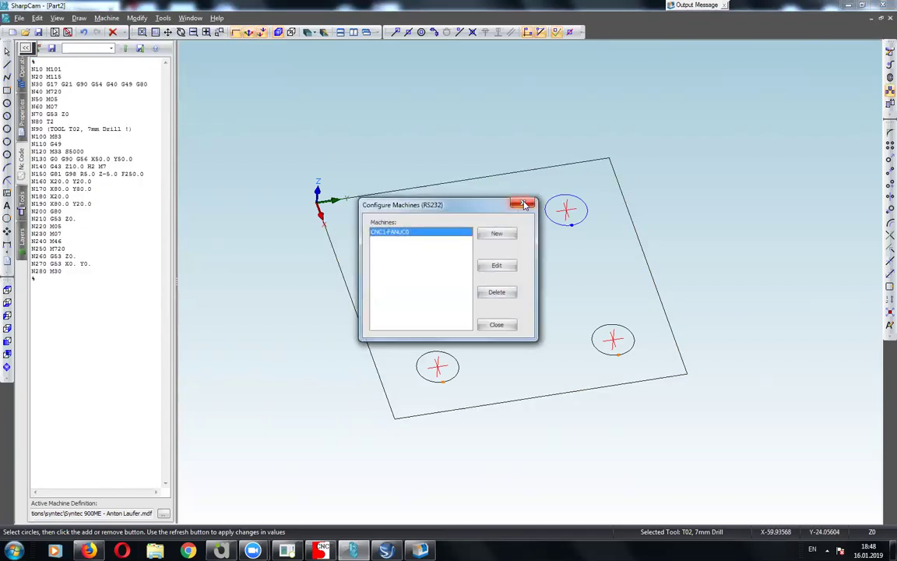
left_click(92, 203)
Step: Select the code from N150 to the end, then all of it, and clear the selection
left_click_drag(81, 259, 32, 174)
key("ctrl+a")
left_click(99, 245)
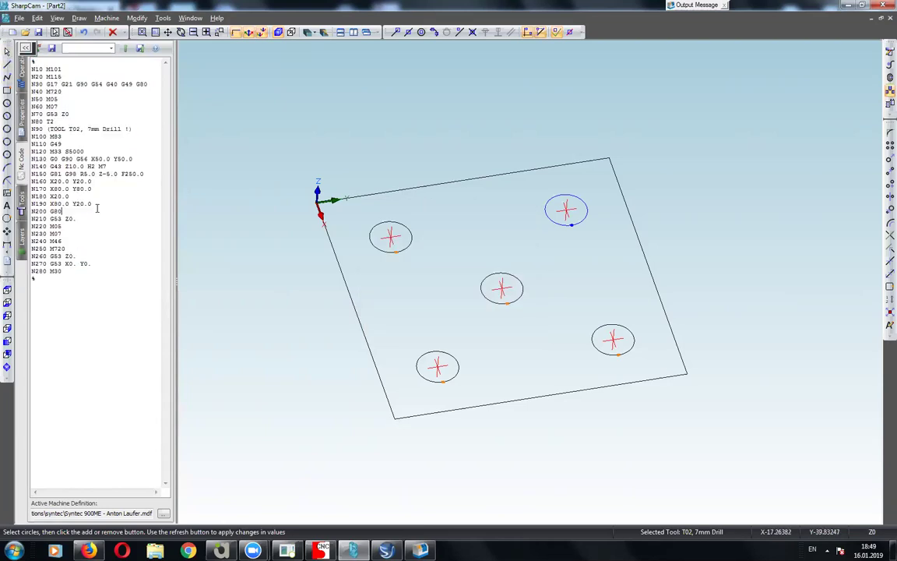
Step: Highlight the G81 G98 drilling cycle words on line N150 of the NC program
left_click(85, 211)
left_click_drag(78, 173, 50, 174)
left_click(68, 181)
left_click_drag(49, 174, 79, 174)
right_click(76, 463)
left_click(75, 286)
mouse_move(76, 174)
left_mouse_down()
mouse_move(41, 173)
mouse_move(45, 156)
left_mouse_up()
left_click(190, 18)
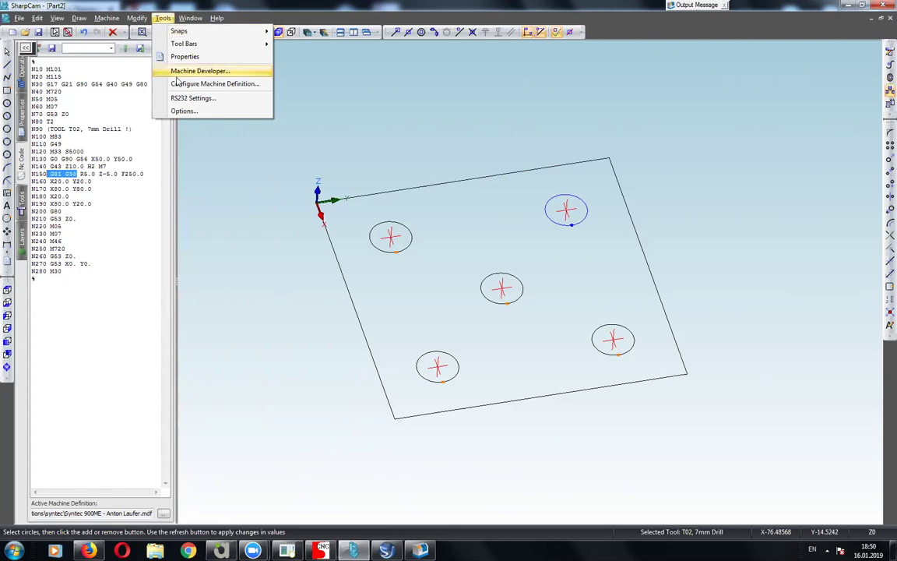
Step: Open Machine Developer, jump to the DrillHole event code and mark the M30 output line
left_click(176, 70)
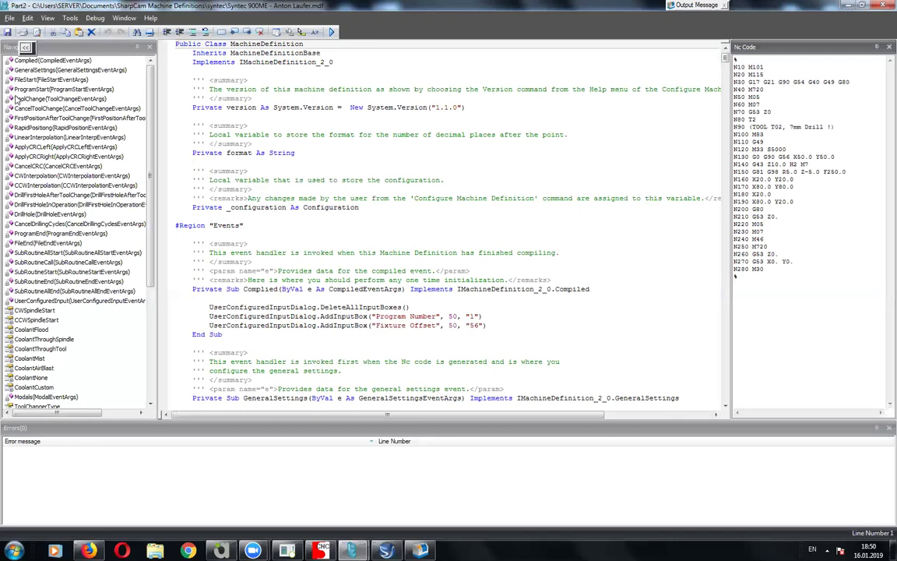
left_click(57, 195)
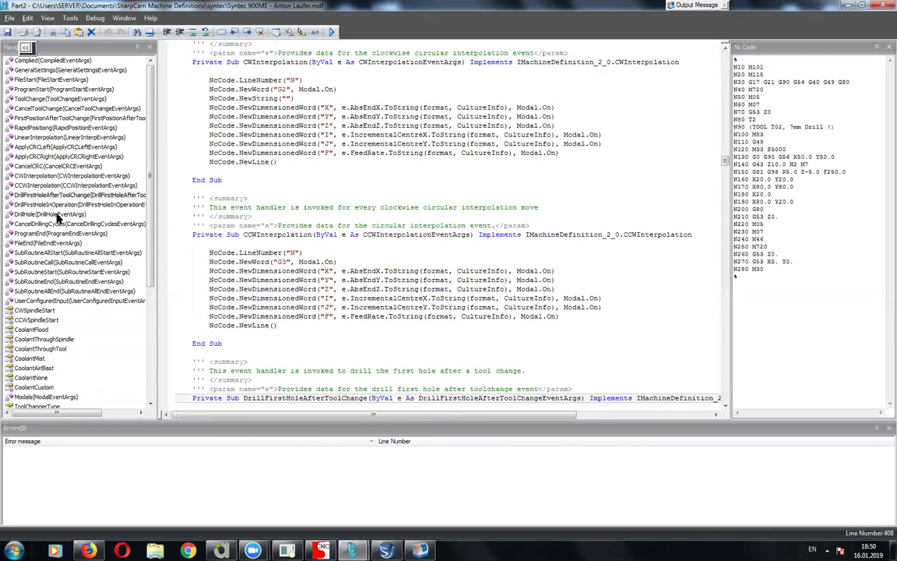
left_click(54, 214)
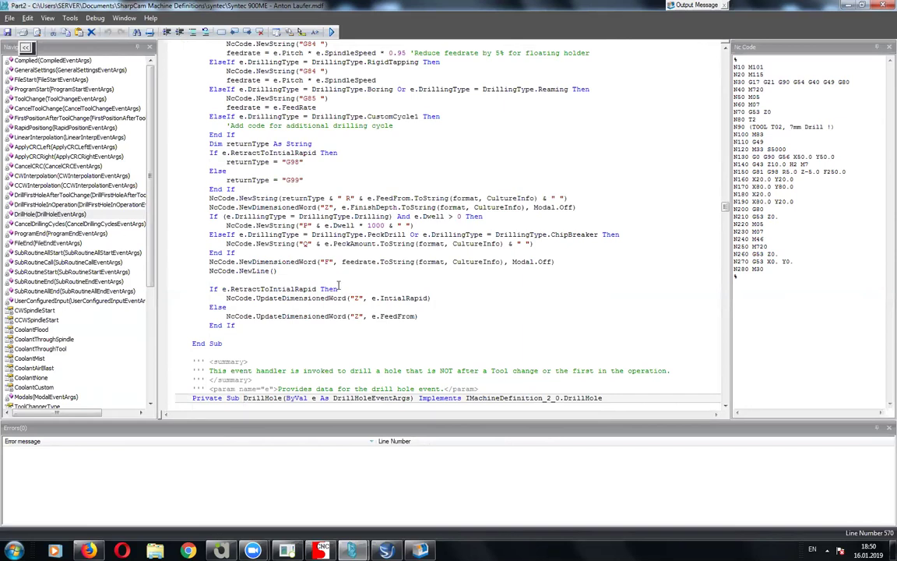
scroll(338, 285, "down", 1)
scroll(338, 286, "down", 5)
scroll(338, 286, "down", 9)
scroll(338, 285, "down", 5)
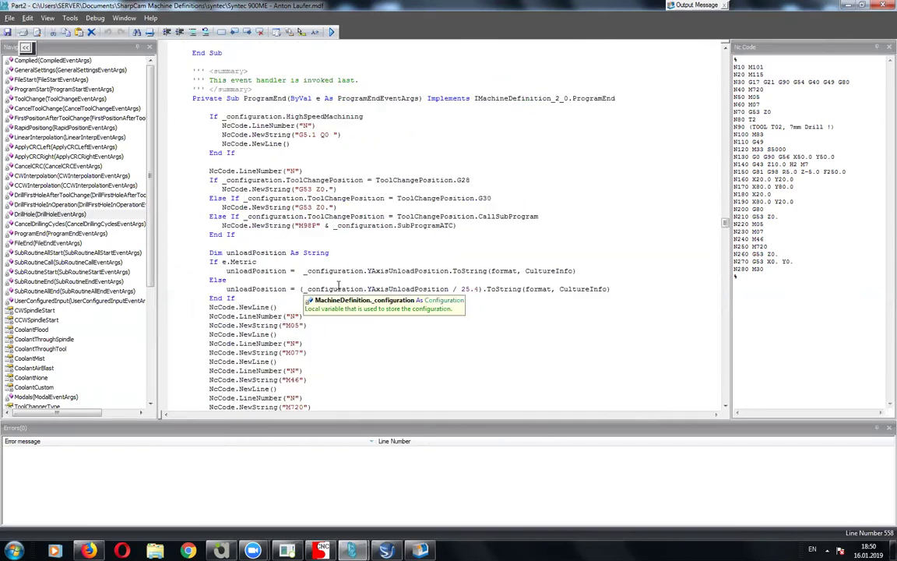
scroll(338, 285, "down", 6)
scroll(338, 286, "down", 5)
left_click(418, 178)
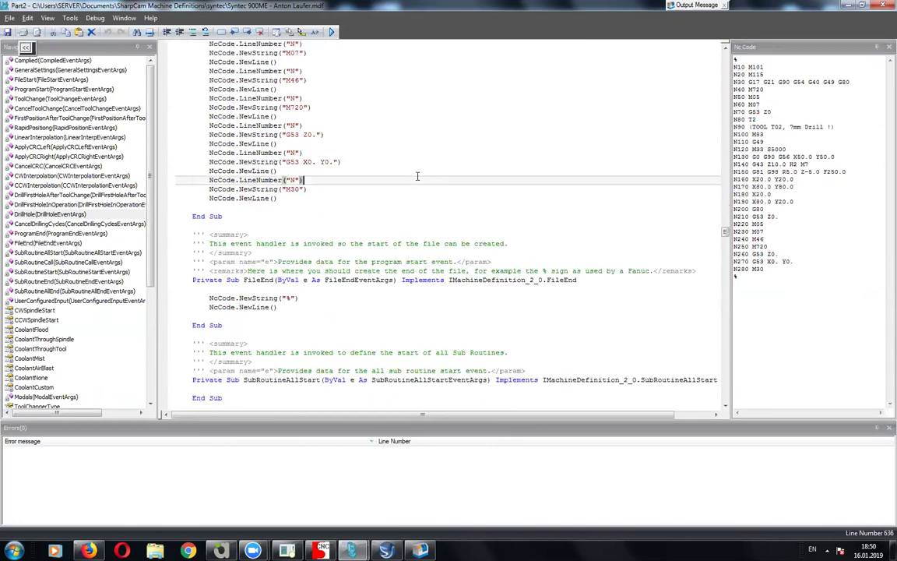
Step: Select G81 in the drilling output string, check the G84 tapping line, and return to DrillFirstHoleAfterToolChange
scroll(402, 205, "up", 5)
scroll(413, 198, "up", 5)
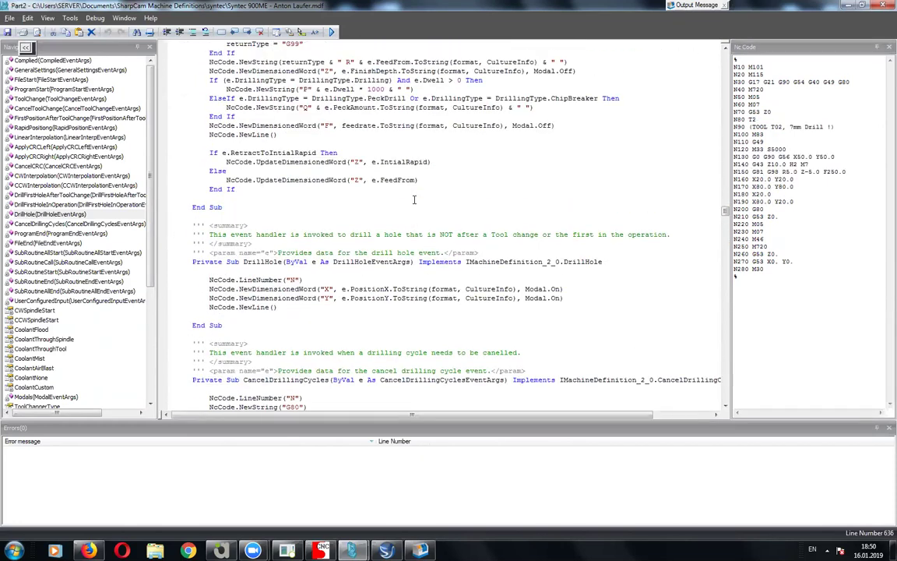
scroll(413, 198, "up", 5)
scroll(414, 199, "down", 4)
scroll(337, 246, "up", 7)
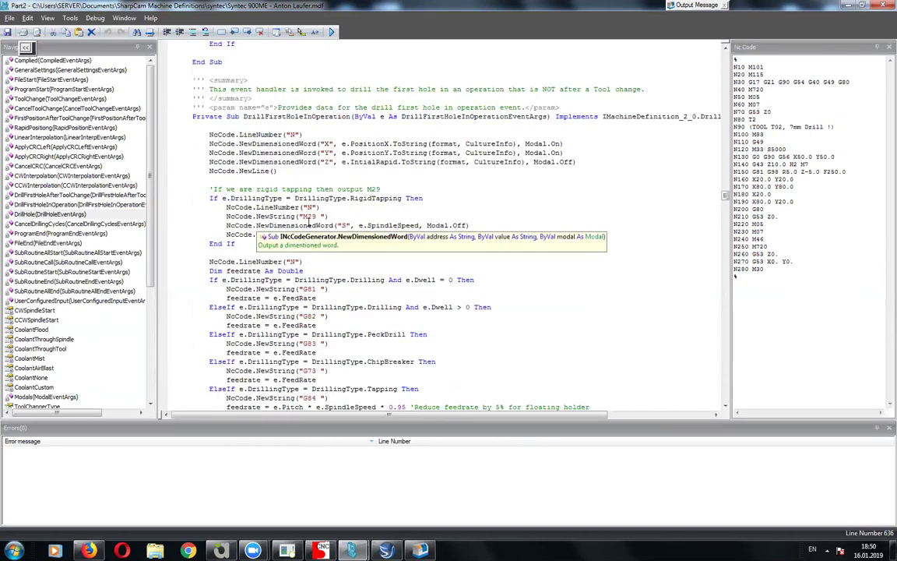
scroll(309, 262, "down", 1)
left_click(309, 262)
double_click(308, 261)
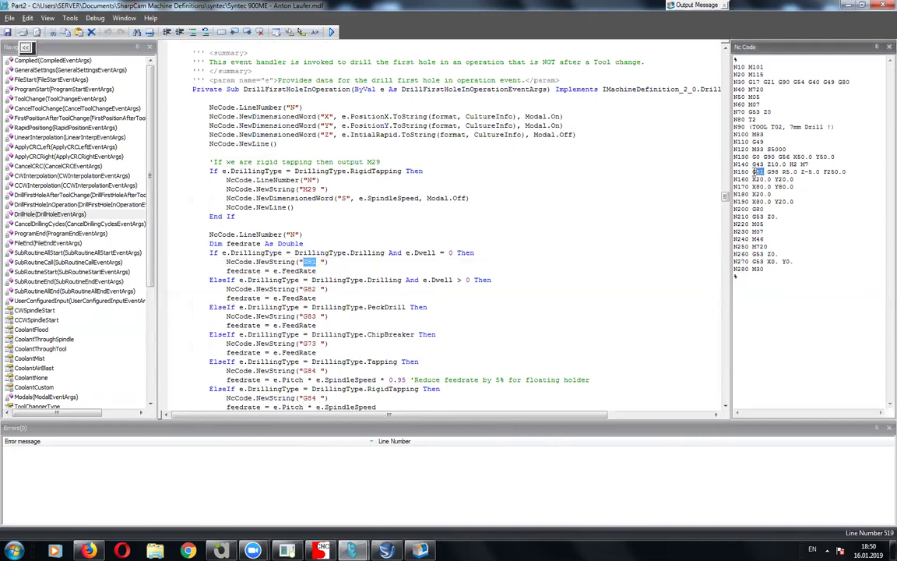
left_click(347, 370)
scroll(366, 351, "down", 4)
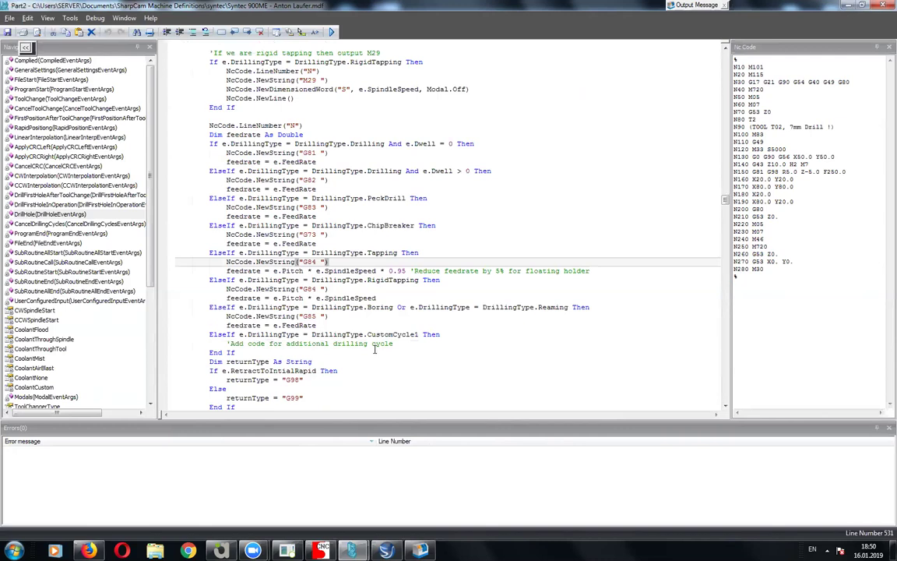
left_click(81, 195)
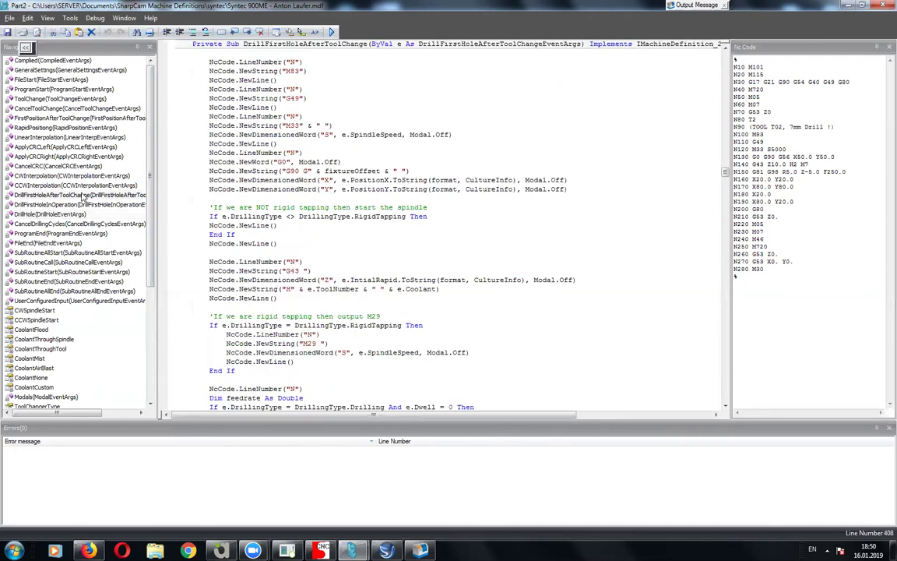
scroll(401, 297, "down", 8)
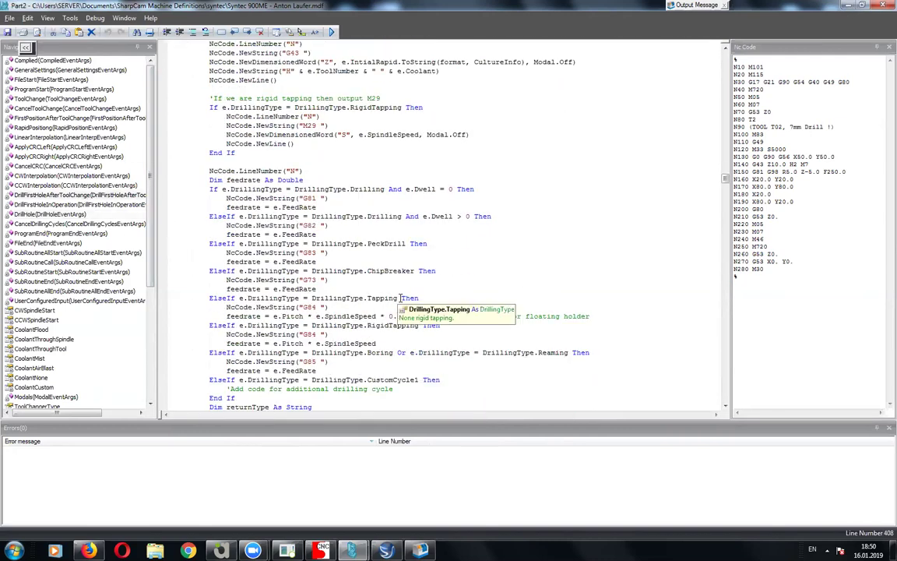
scroll(402, 297, "up", 4)
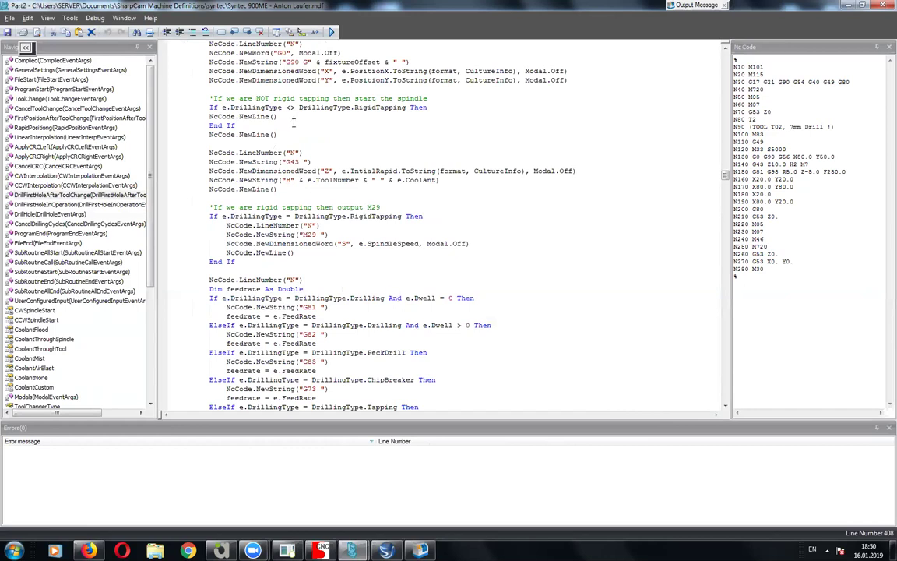
Step: Test-edit the G90 G string with 'kjlkjl', recompile, then undo the change
left_click(306, 62)
type("kjlkjl")
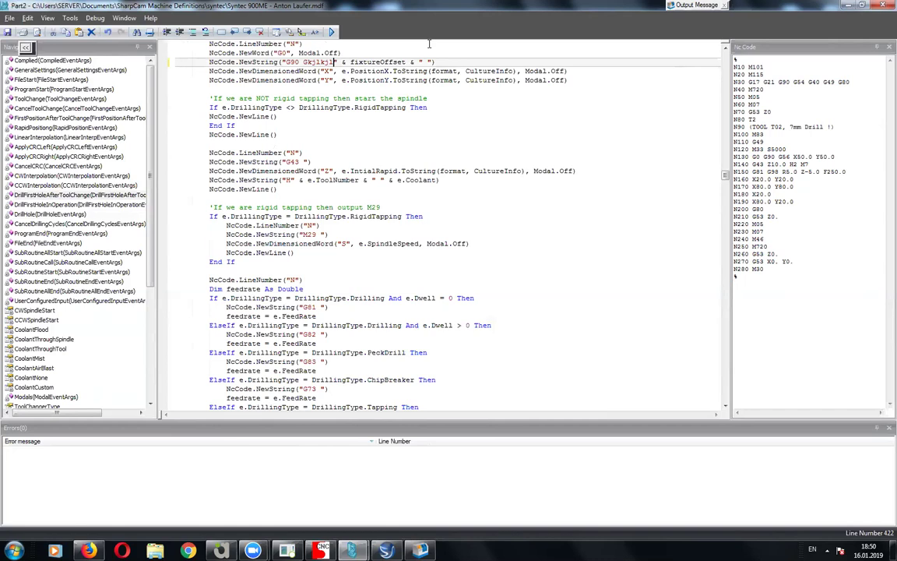
left_click(332, 33)
left_click(413, 98)
key("ctrl+z")
Step: Add 'uku' after G81 in the drilling string, recompile, then remove it and recompile
scroll(377, 189, "down", 1)
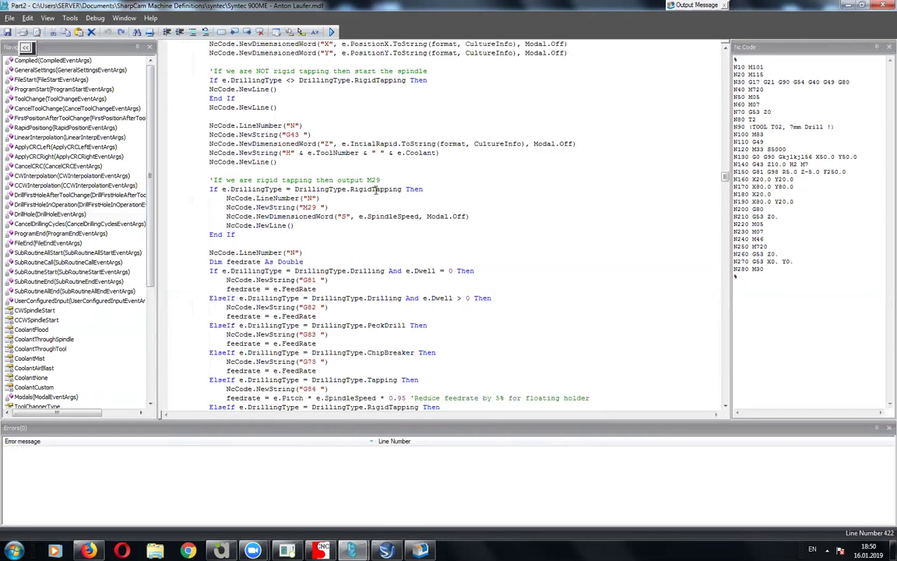
scroll(377, 189, "down", 12)
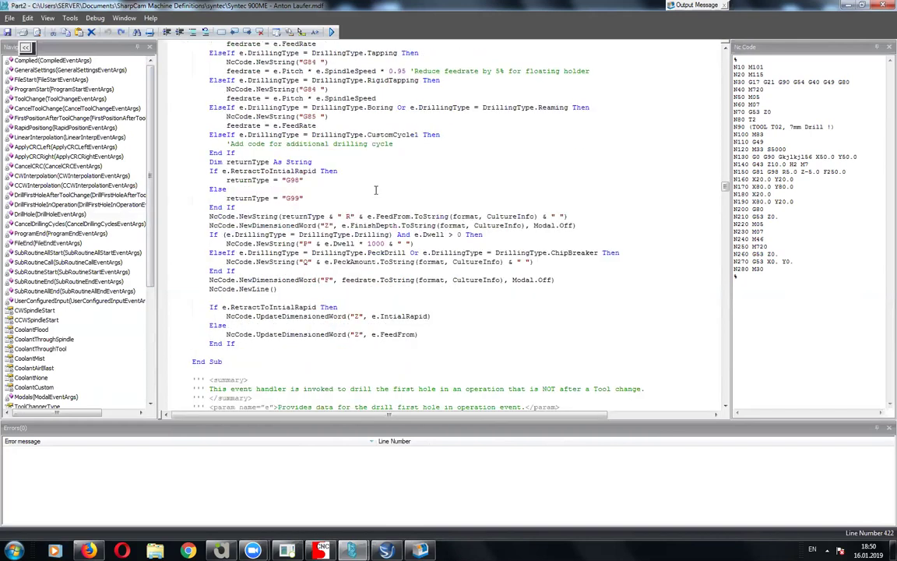
scroll(377, 190, "down", 2)
scroll(376, 190, "down", 8)
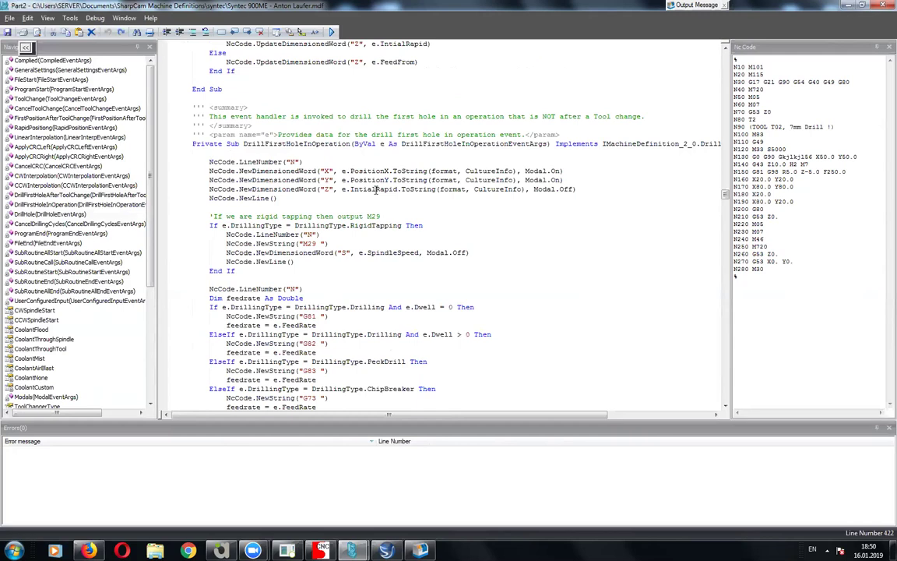
scroll(376, 190, "down", 4)
left_click(336, 207)
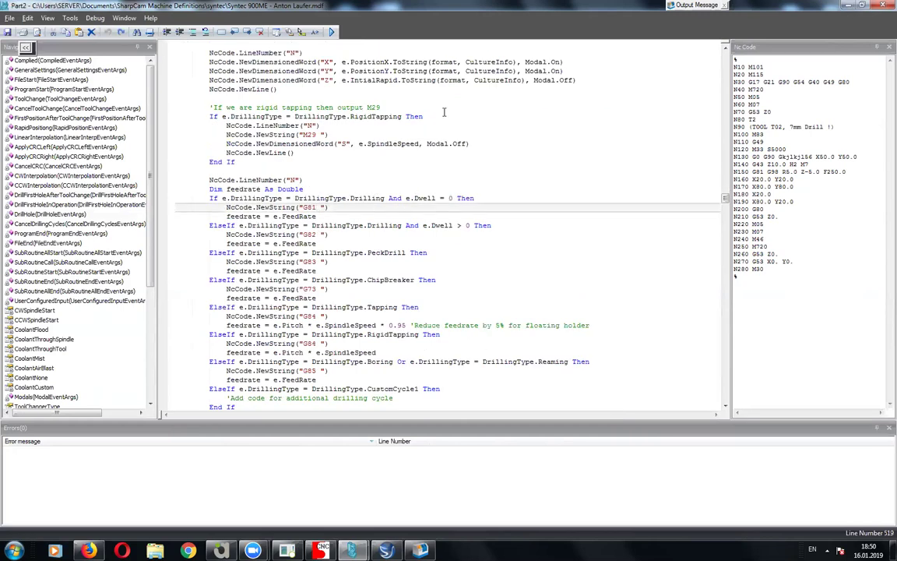
type("uku")
left_click(332, 32)
key("BackSpace")
key("BackSpace")
key("BackSpace")
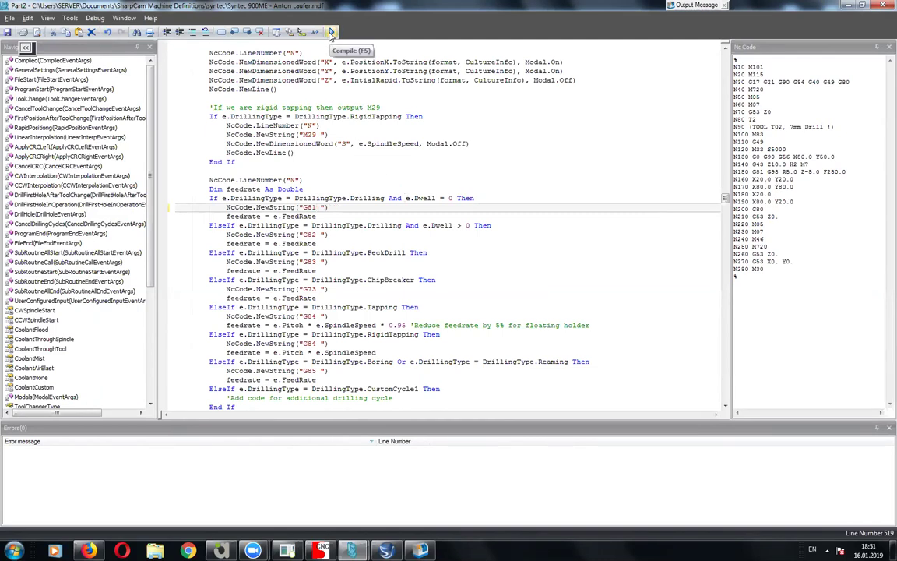
left_click(332, 33)
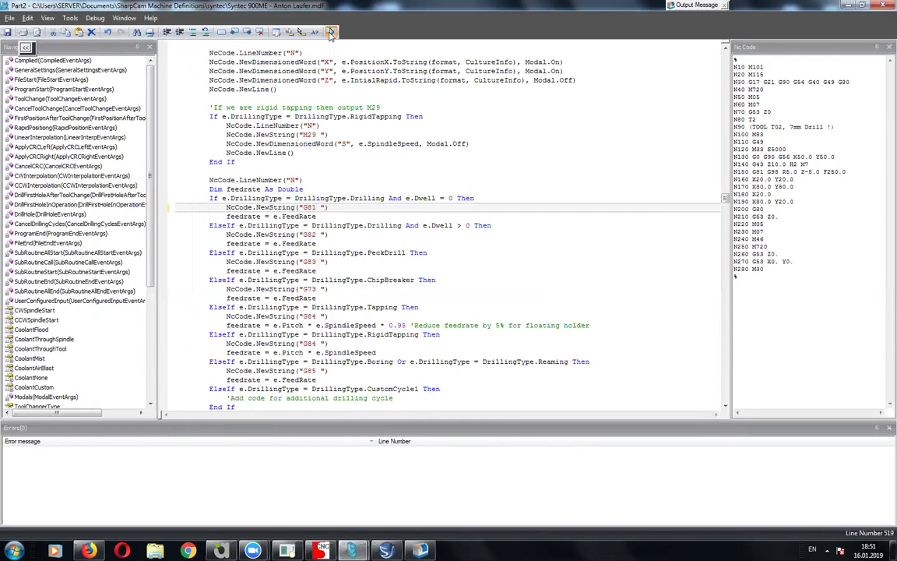
Step: Fix the DrillingType condition, add test text after G81, recompile to see it on N150, then delete it
left_click(324, 198)
key("BackSpace")
key("BackSpace")
type("i")
left_click(319, 207)
type("hgjh")
scroll(350, 201, "up", 4)
scroll(349, 202, "down", 14)
scroll(349, 202, "up", 5)
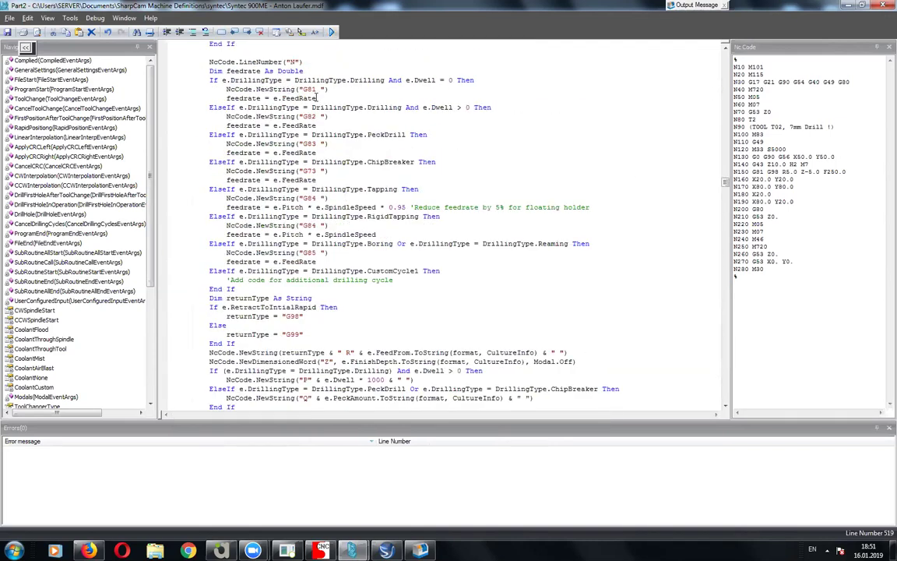
type("h")
left_click(333, 32)
key("BackSpace")
key("BackSpace")
key("BackSpace")
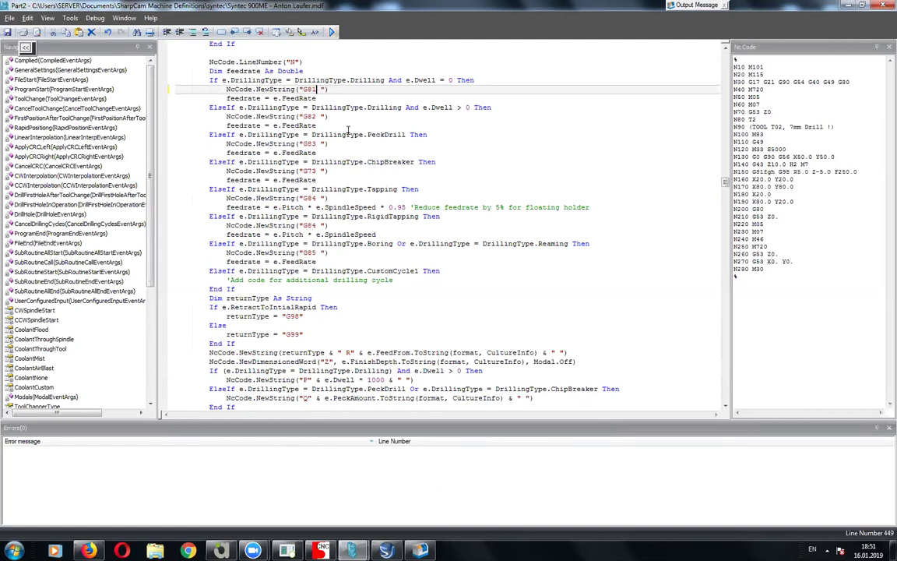